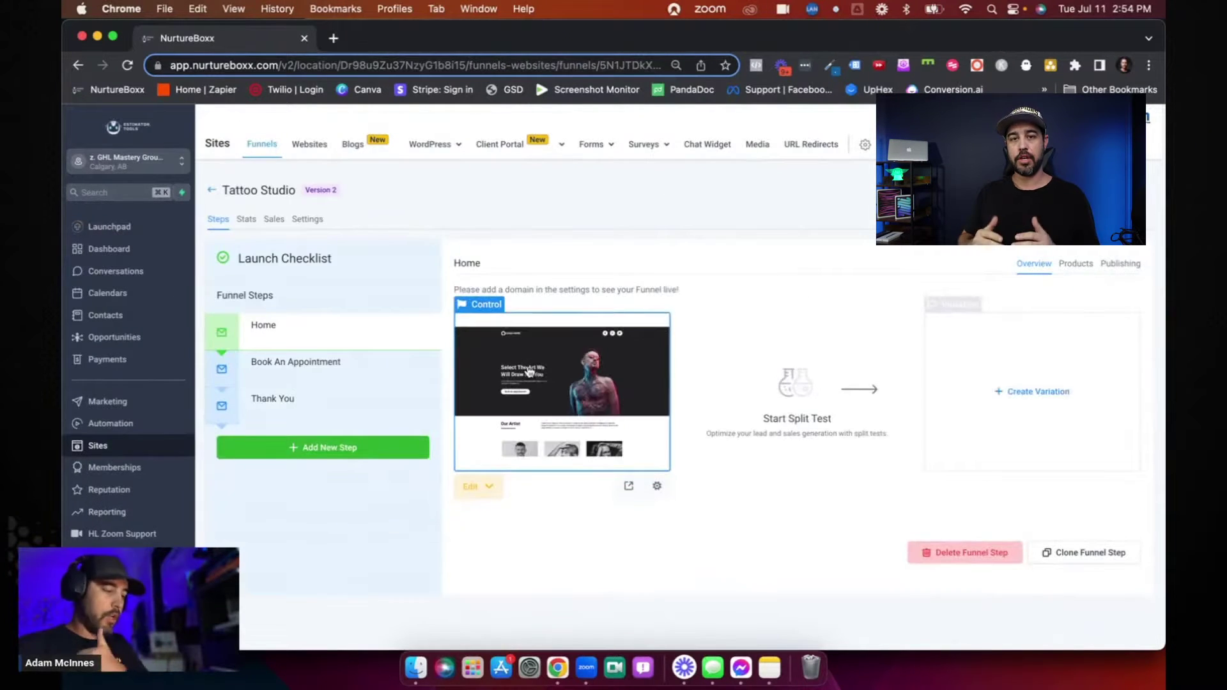
Open the funnel and preview its Business Pro Book order step page in a new tab.
click(479, 373)
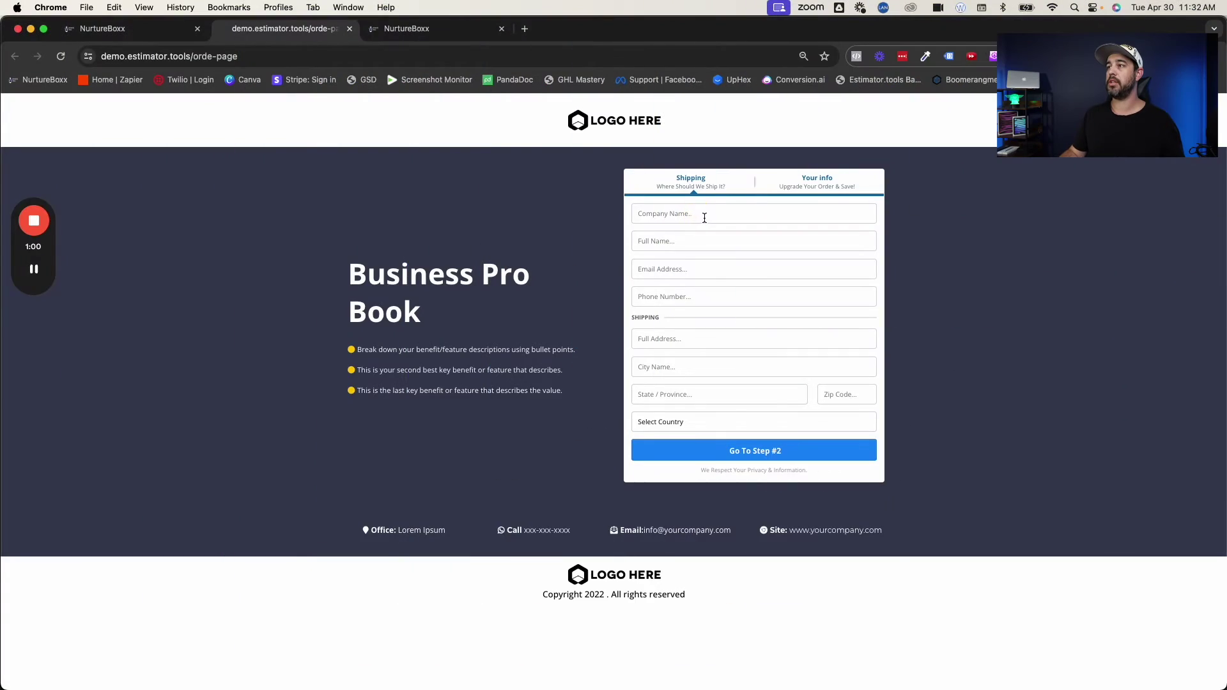
Autofill the shipping details from a saved entry, pass reCAPTCHA and continue to step 2.
click(705, 218)
click(735, 249)
click(751, 269)
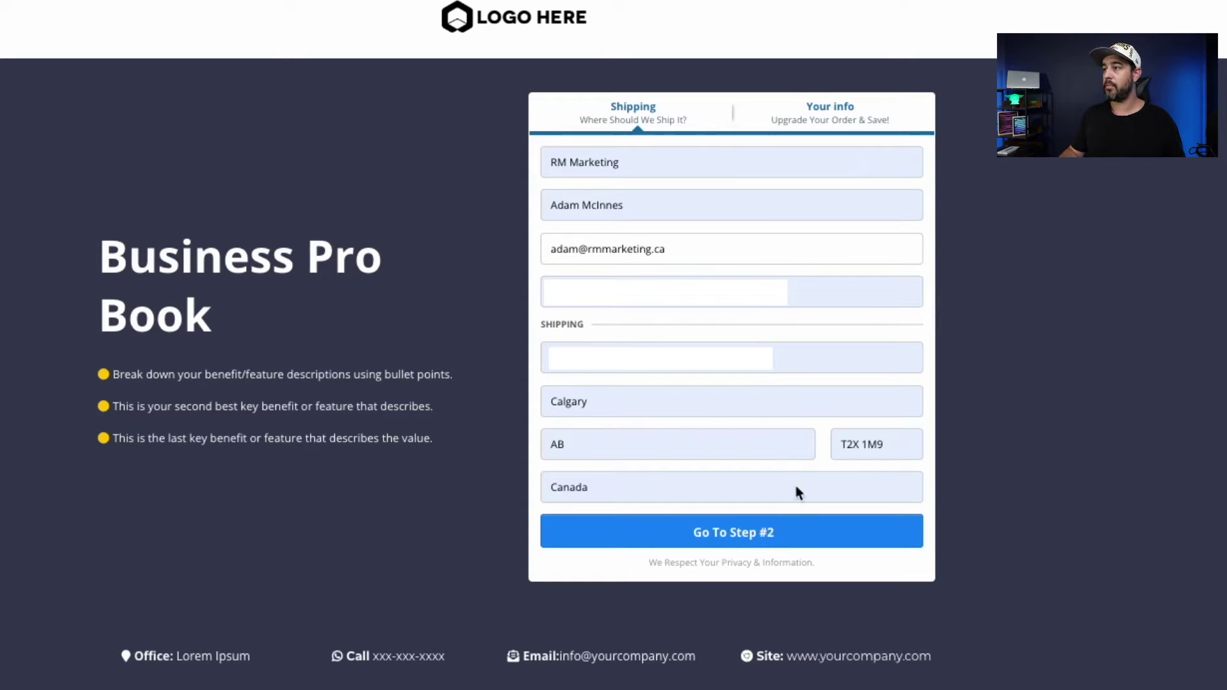
click(784, 526)
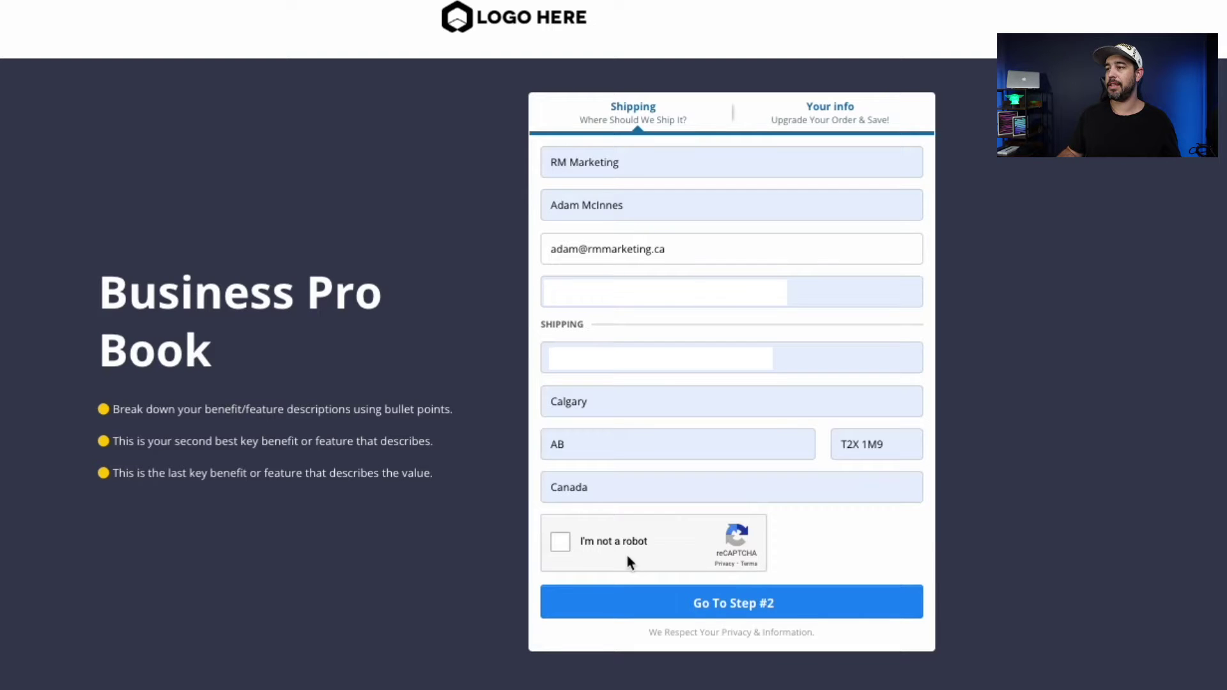
click(573, 542)
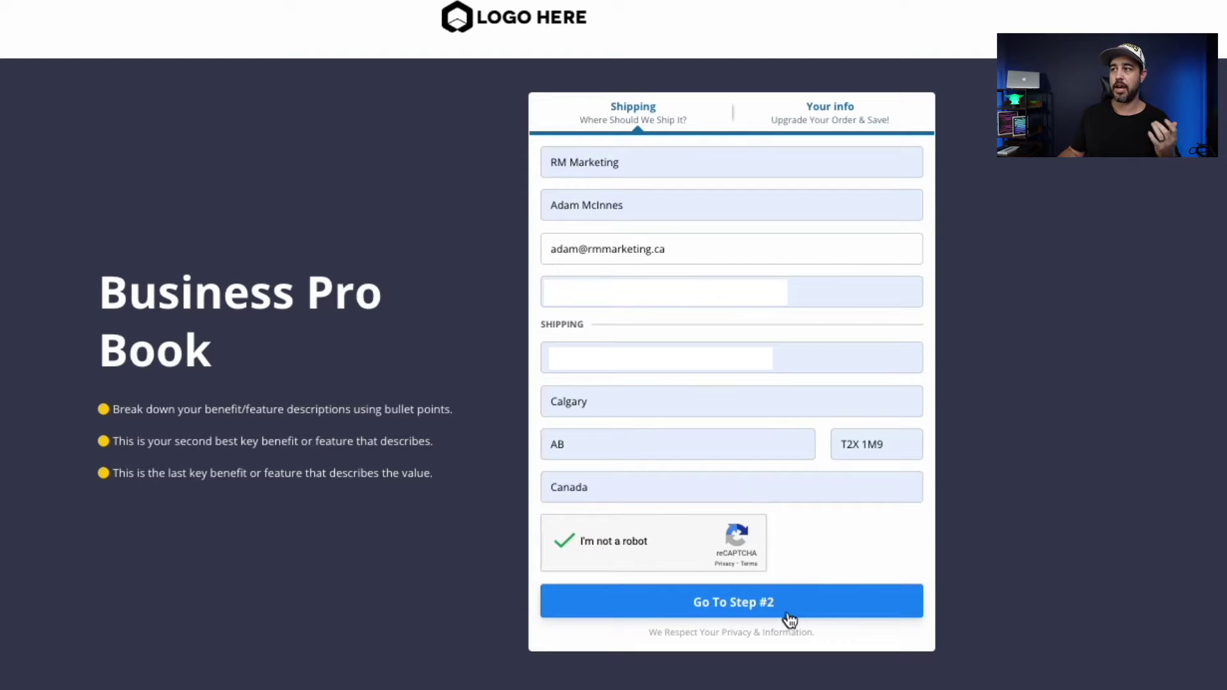
click(803, 603)
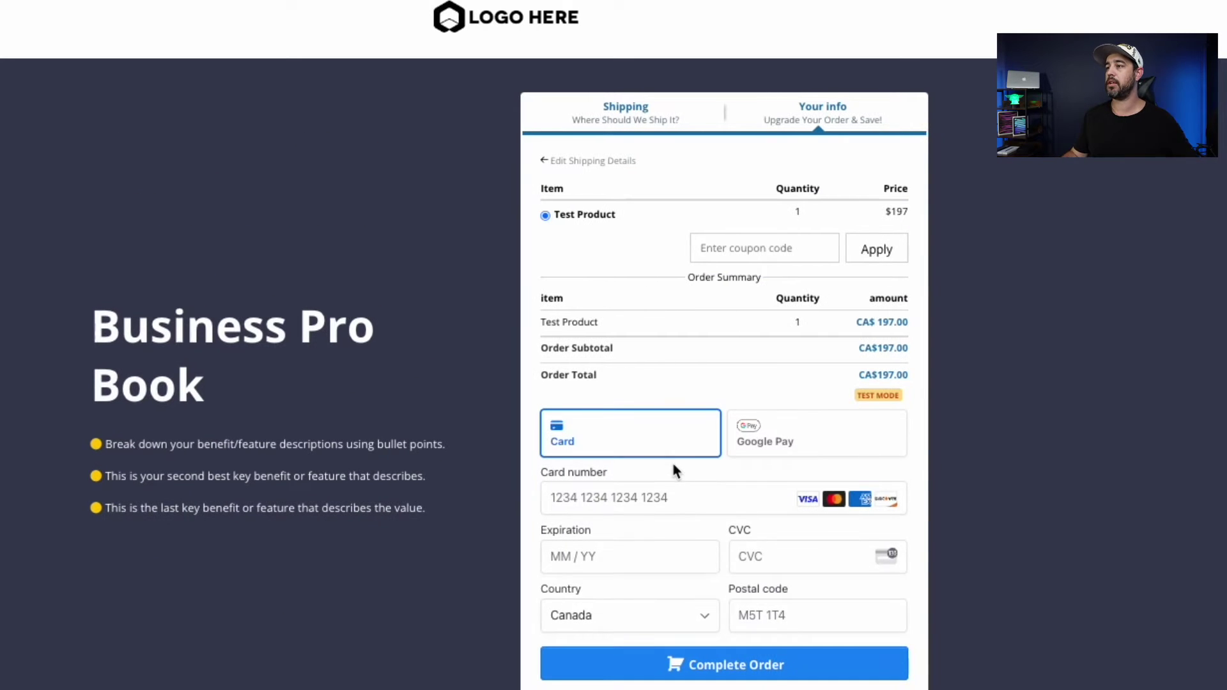
Enter the saved test card, CVC and postal code, and complete the CA$197.00 order.
click(663, 509)
click(740, 554)
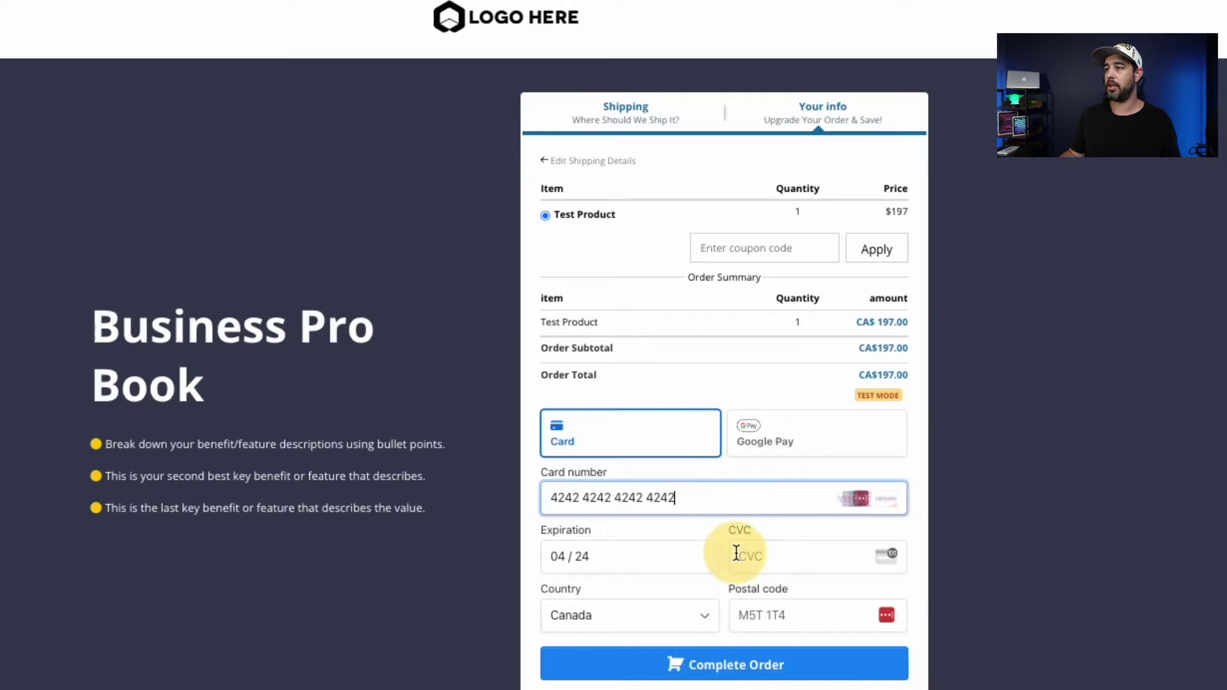
click(760, 558)
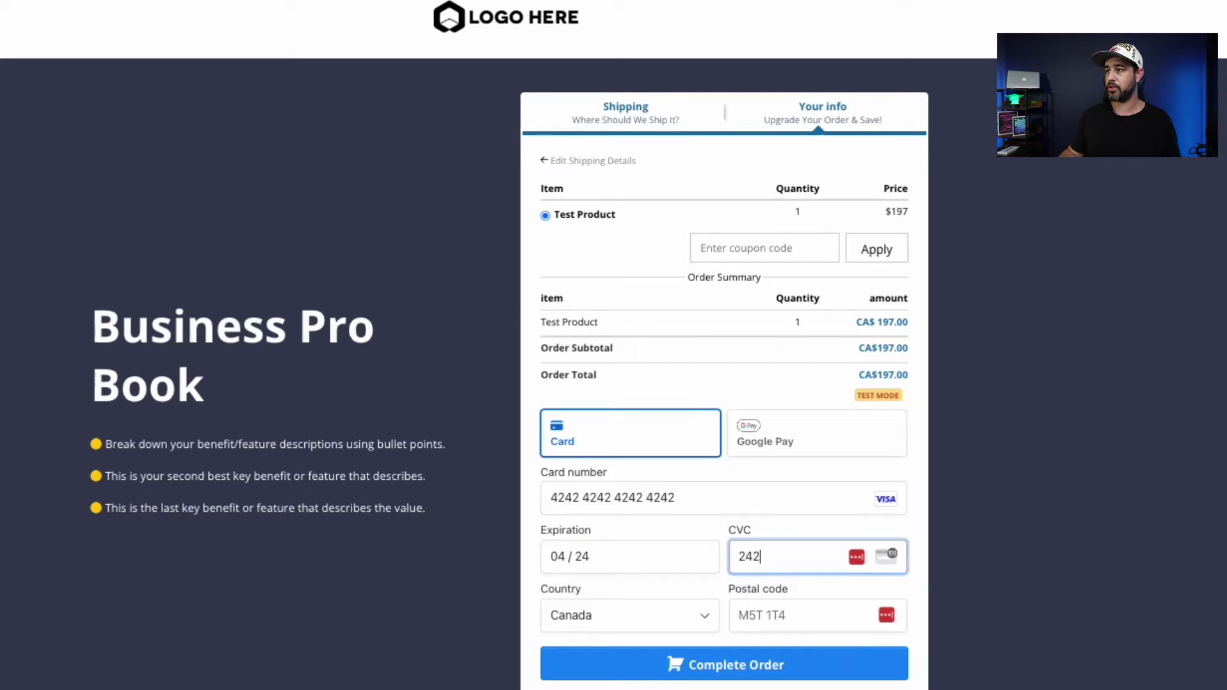
click(770, 608)
click(817, 642)
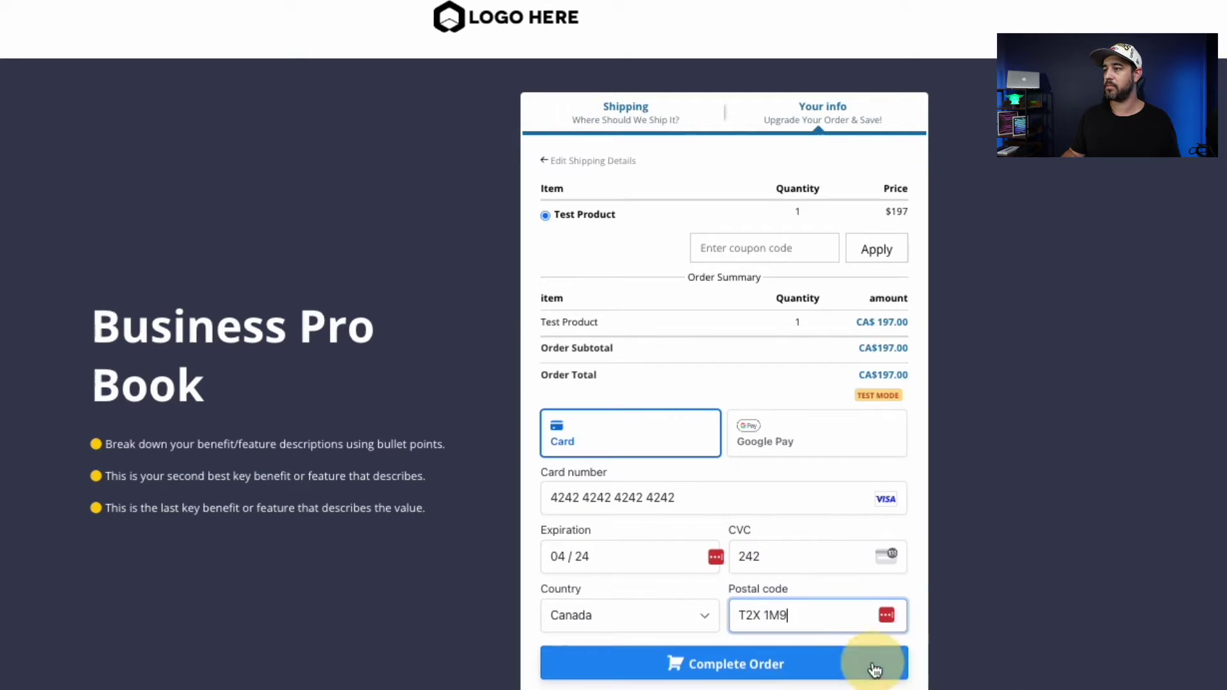
click(728, 668)
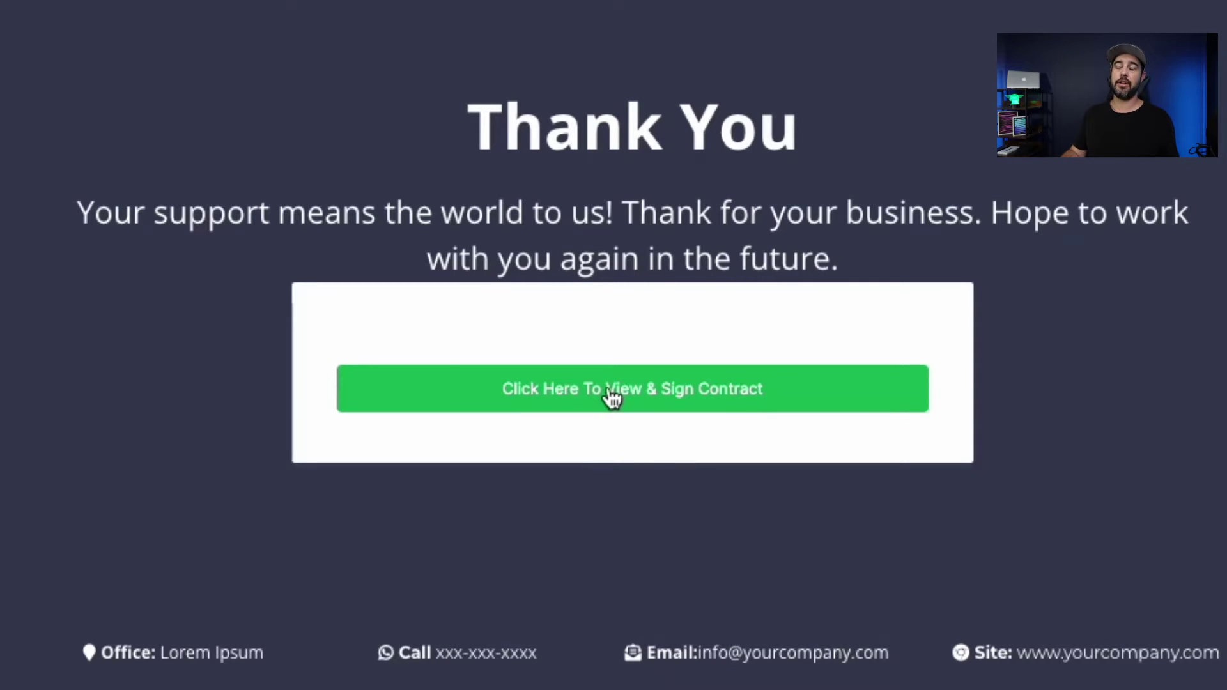
Submit the green Click Here To View & Sign Contract button on the Thank You page.
click(612, 397)
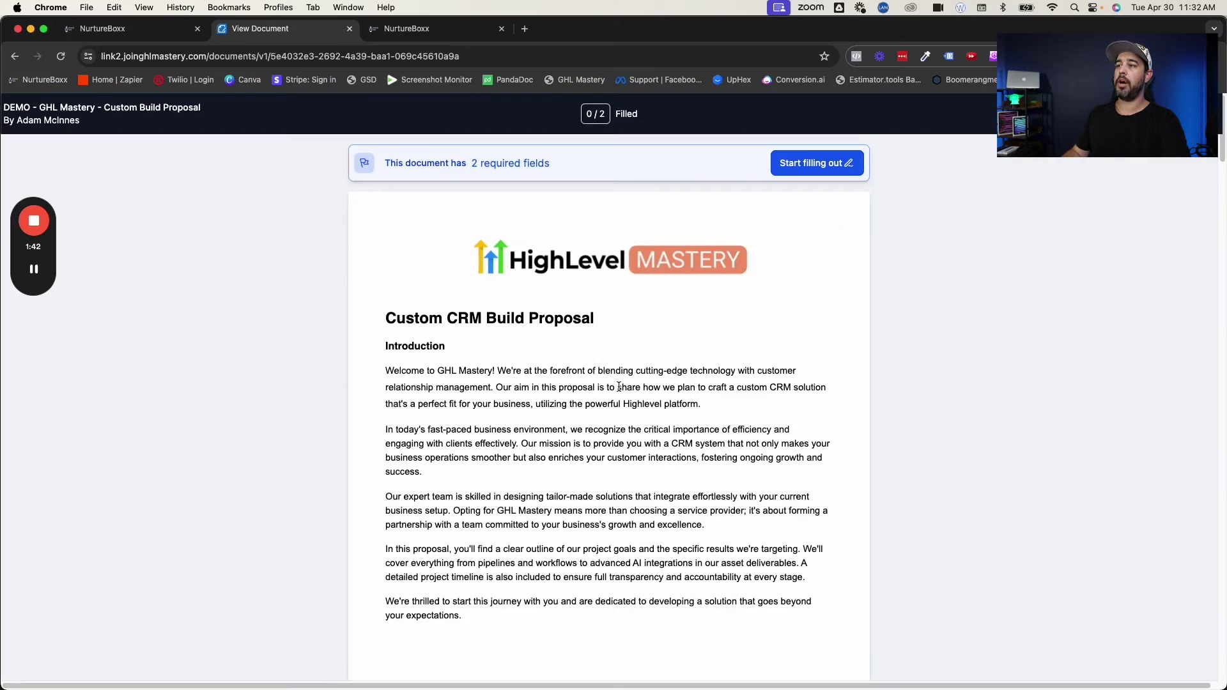
Scroll through the Custom CRM Build Proposal to the signature table and back, then close it.
scroll(618, 386, down, 20)
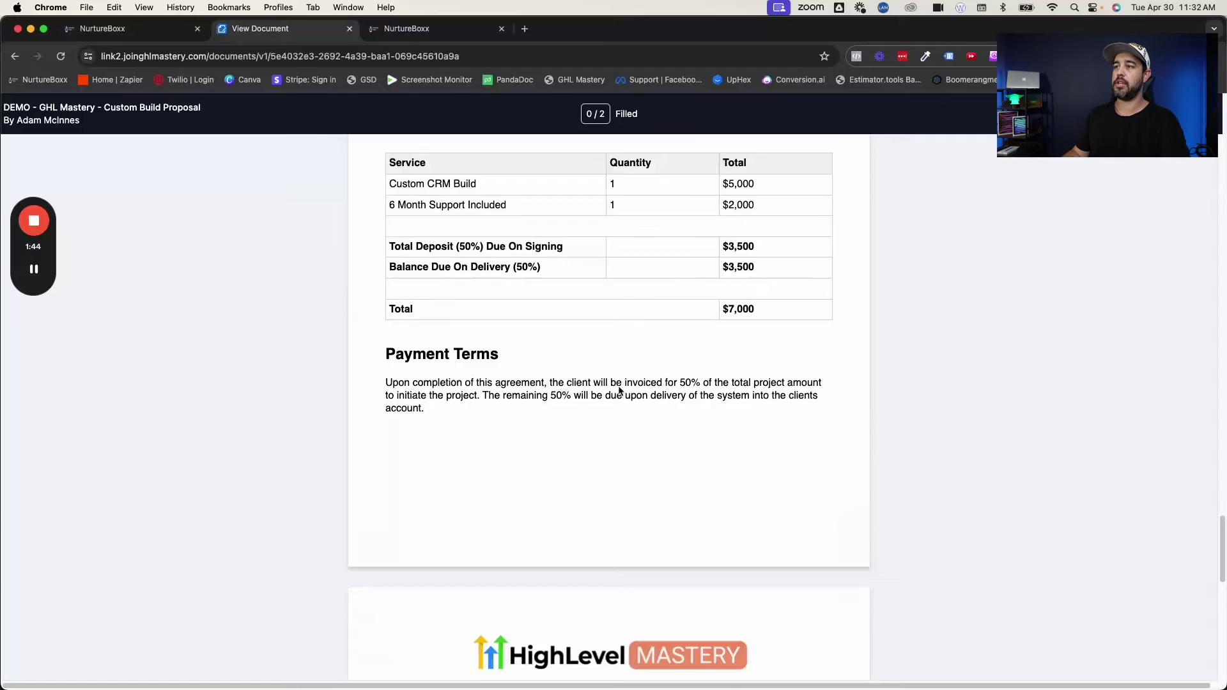
scroll(619, 388, down, 10)
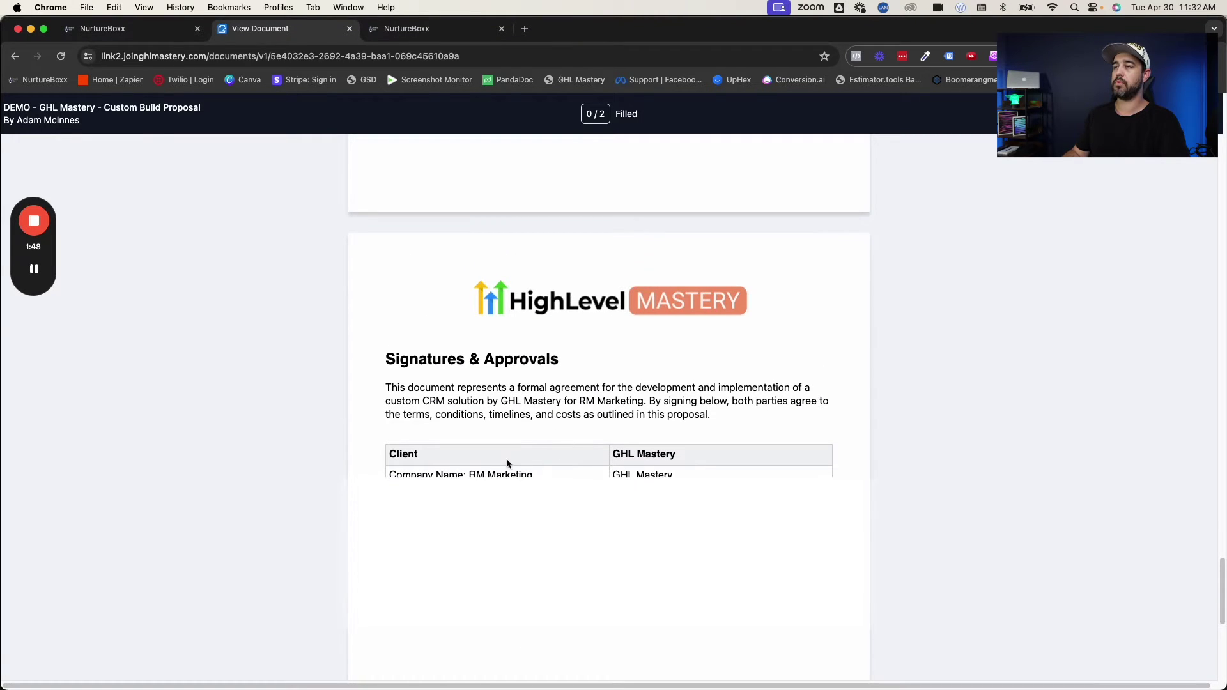
scroll(556, 432, up, 8)
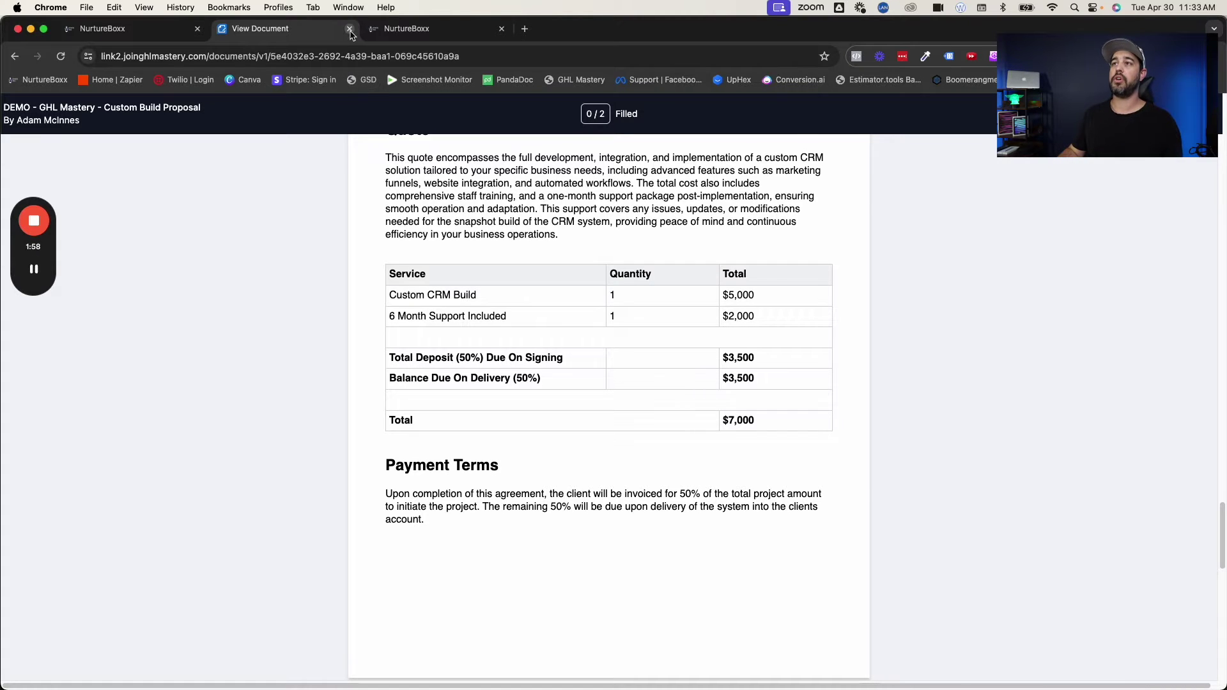
click(350, 29)
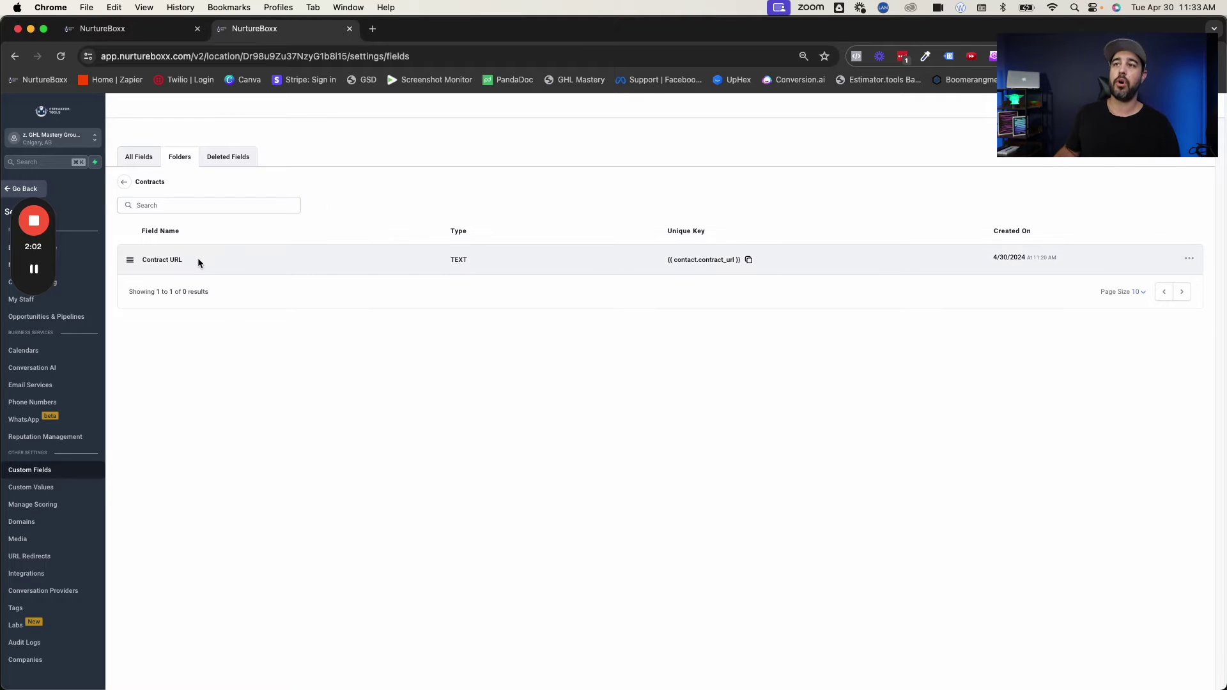
Check the Contract URL field in the Contracts custom-field folder, then go to Sites > Forms.
drag(187, 259, 140, 259)
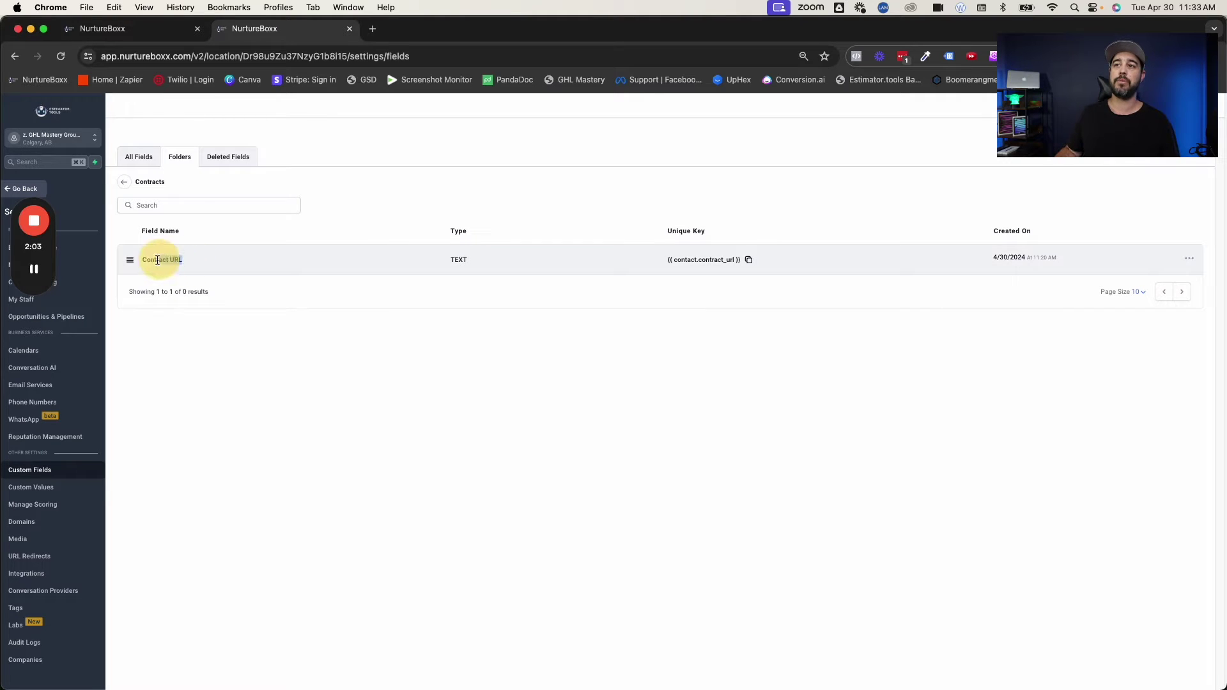
click(255, 351)
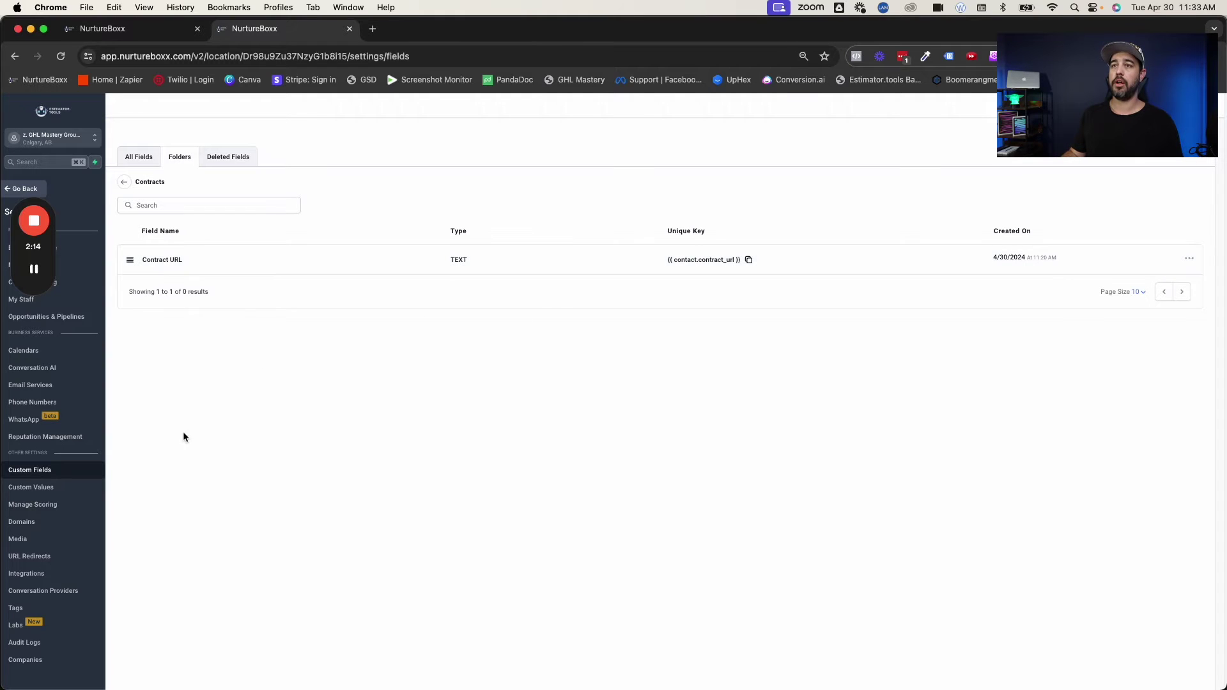
click(36, 274)
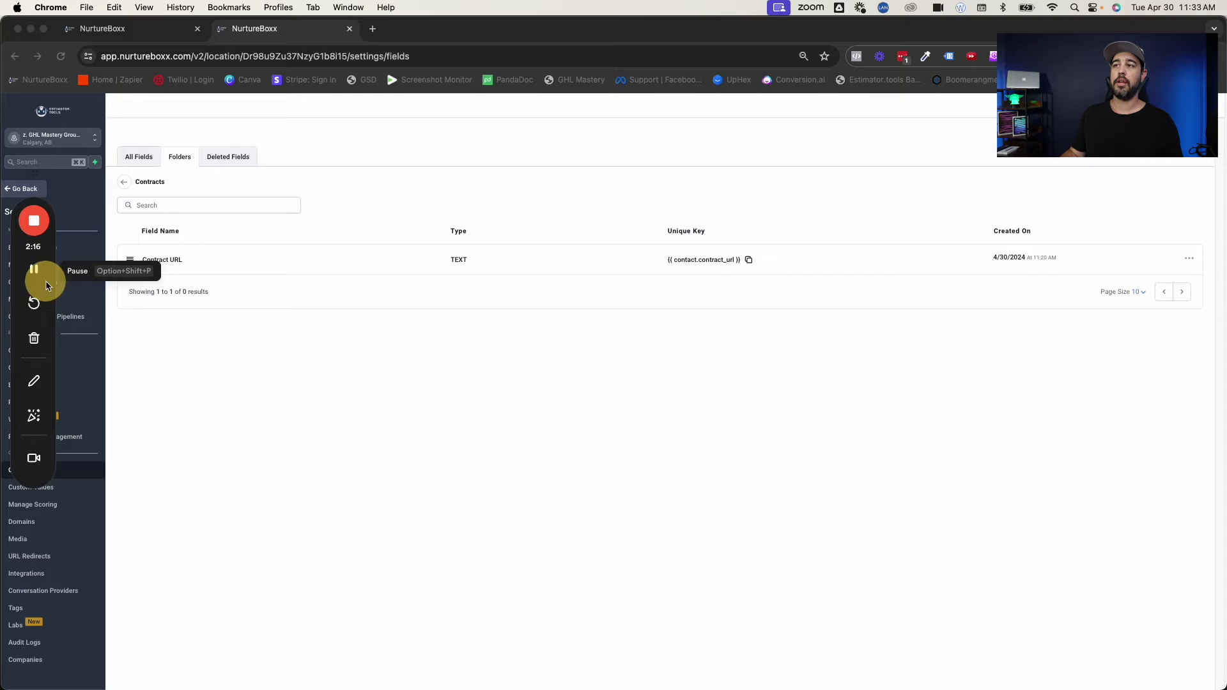
mouse_move(43, 205)
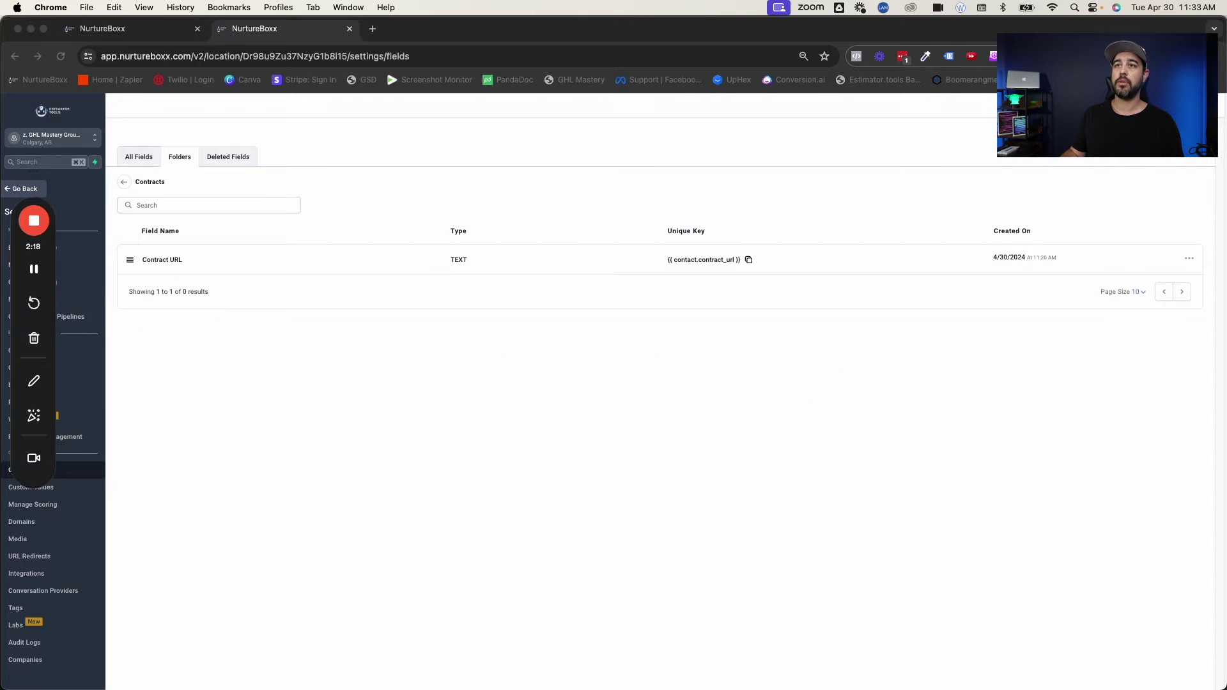
drag(33, 198, 1189, 384)
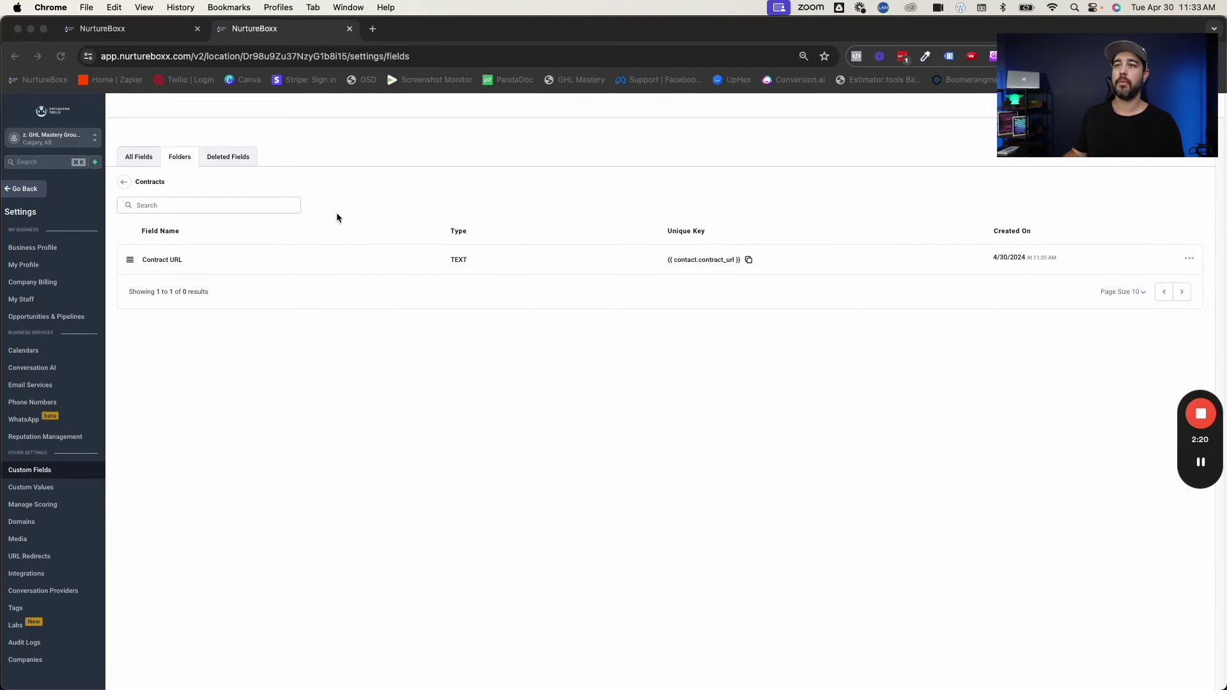
click(20, 190)
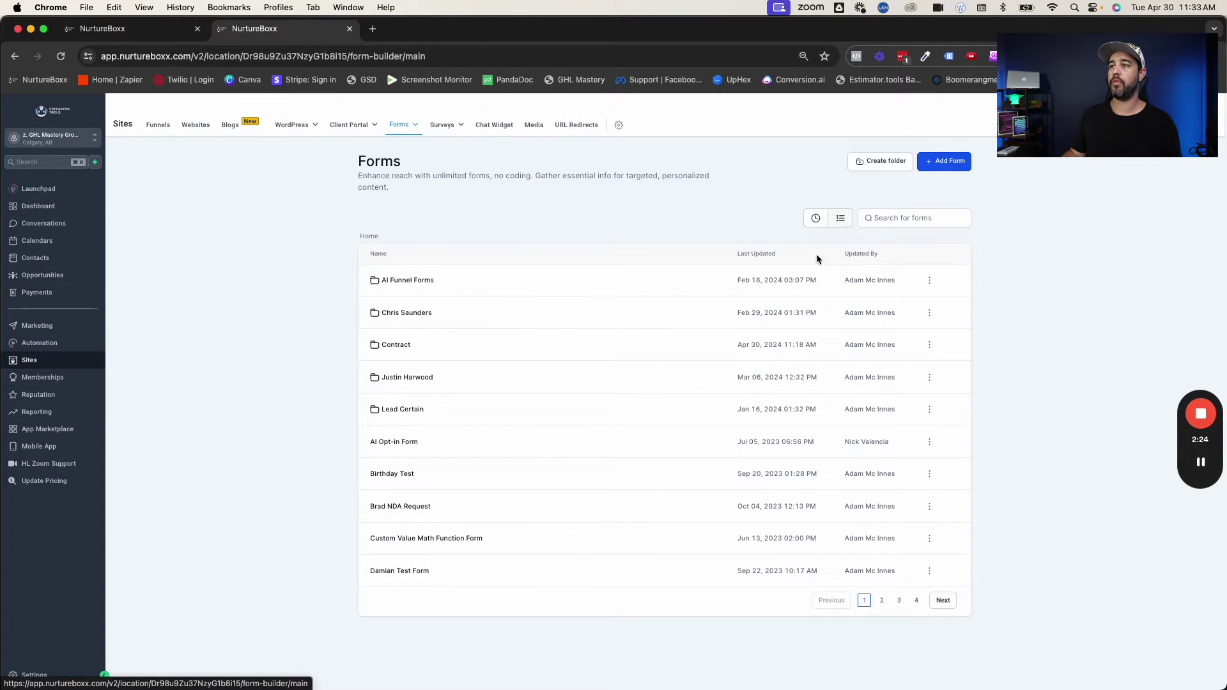
Open the View Contract form from the Contract folder in the form builder.
click(402, 345)
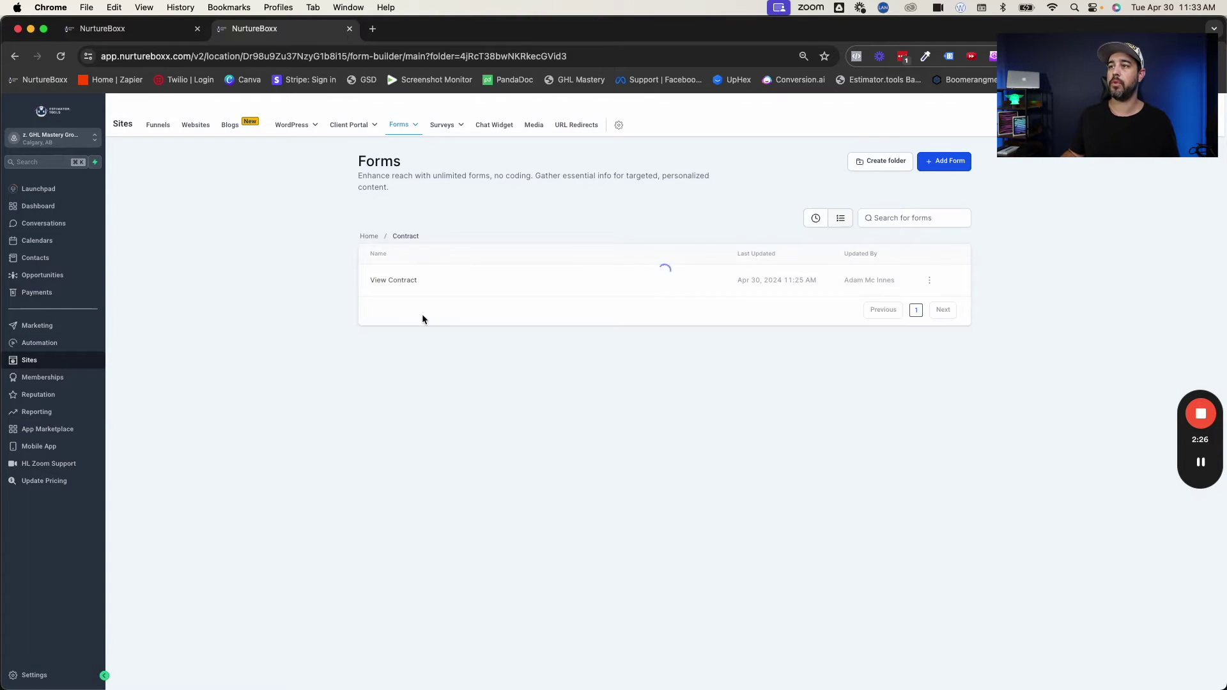
click(401, 285)
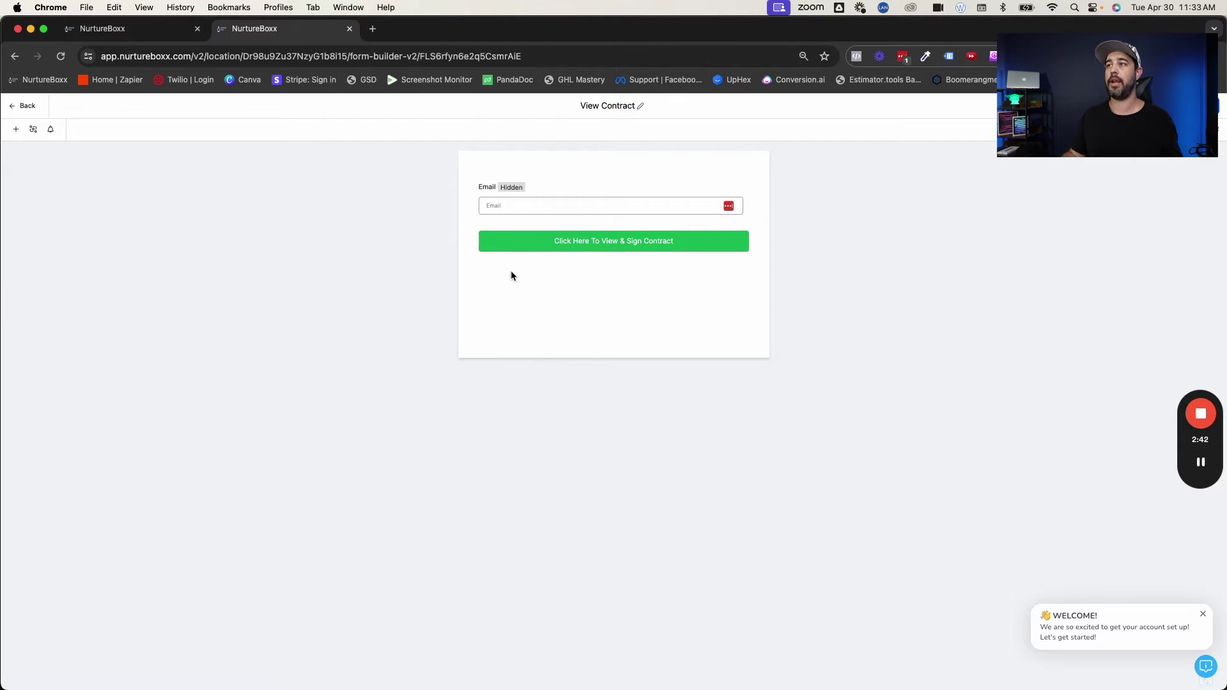
Select the Email field to show its settings: query key 'email', Hidden enabled.
click(579, 195)
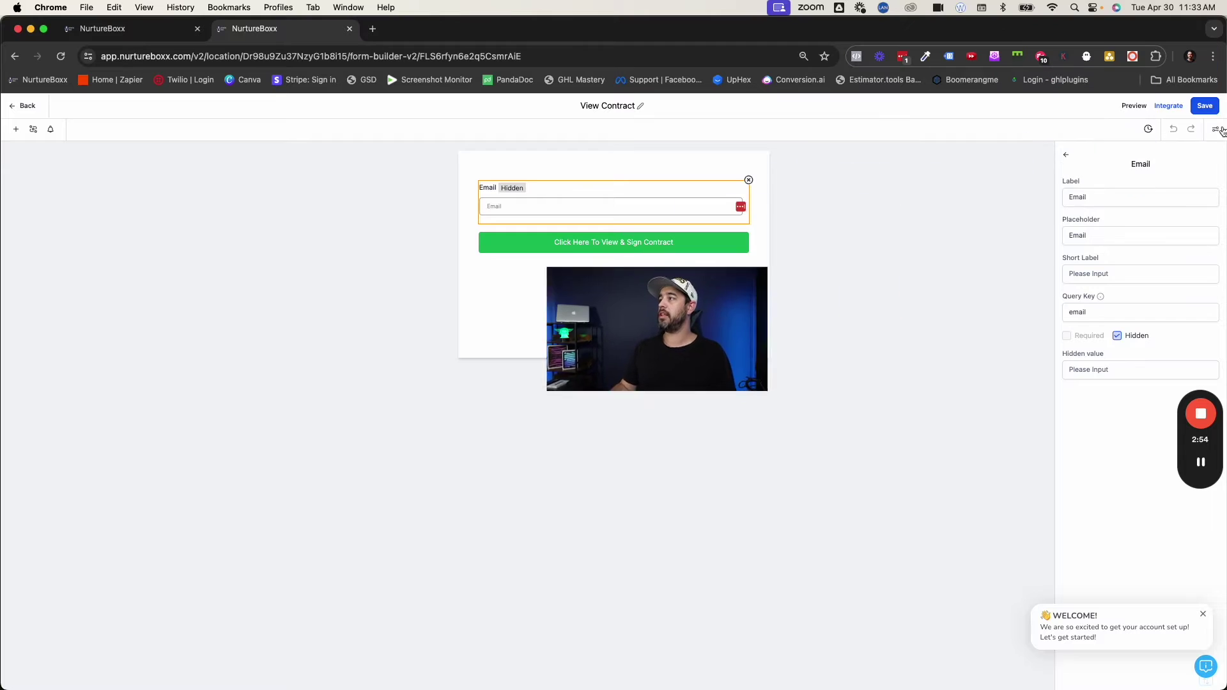
Review the form's Options: On Submit opens {{contact.contract_url}} and Sticky Contact is on.
click(1217, 133)
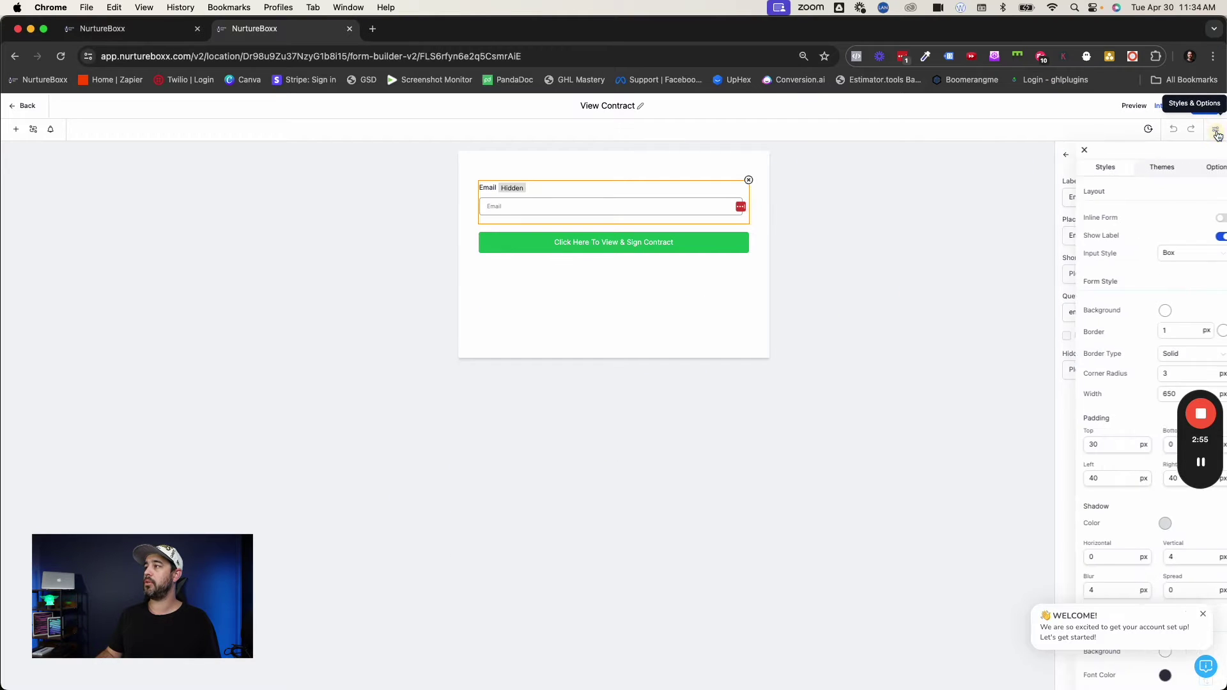
click(1192, 173)
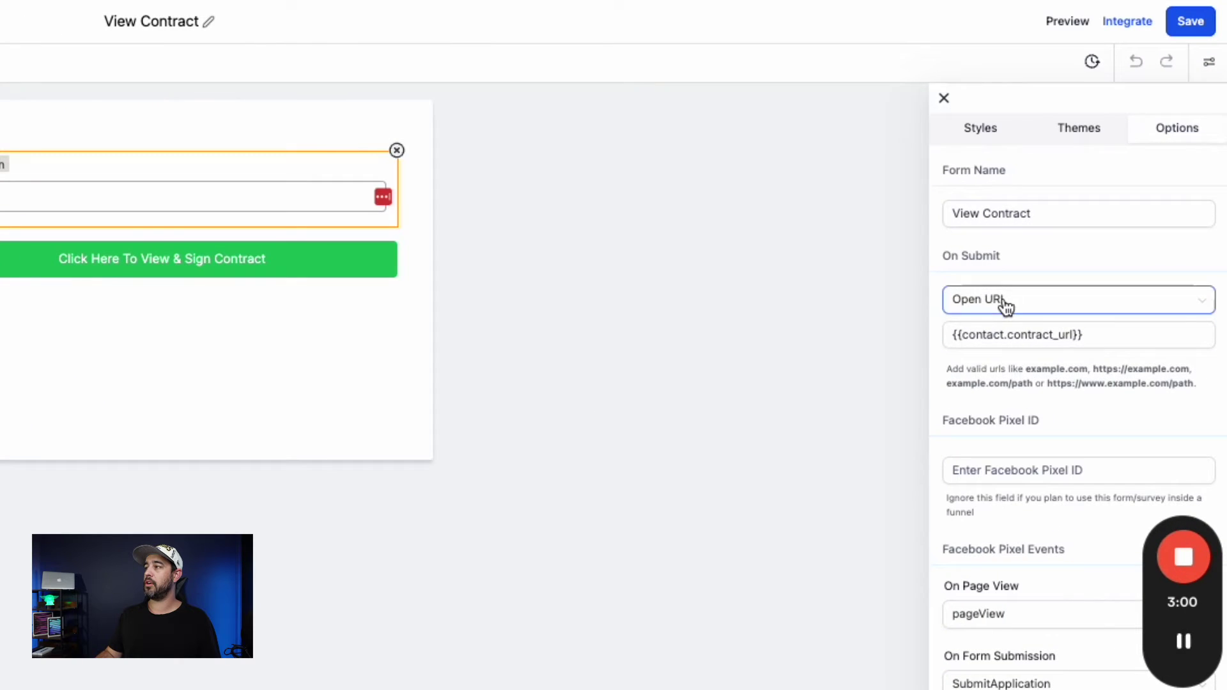
drag(1087, 335, 947, 333)
click(981, 372)
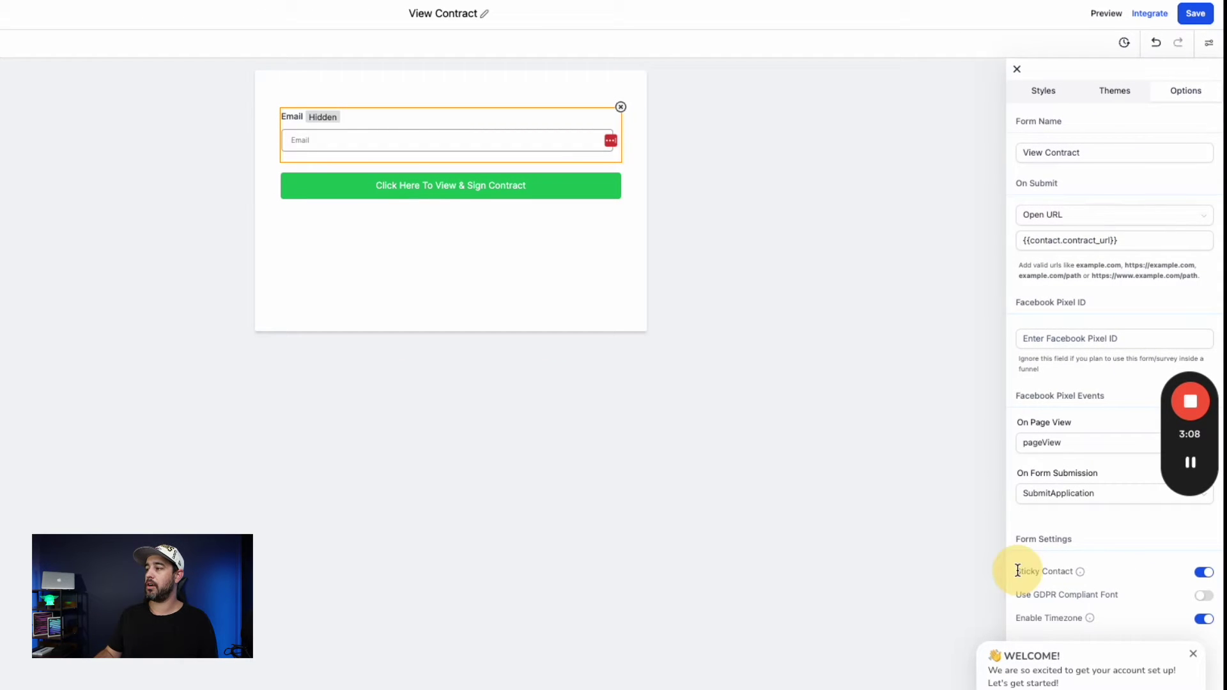
drag(1019, 571, 1073, 572)
click(1122, 573)
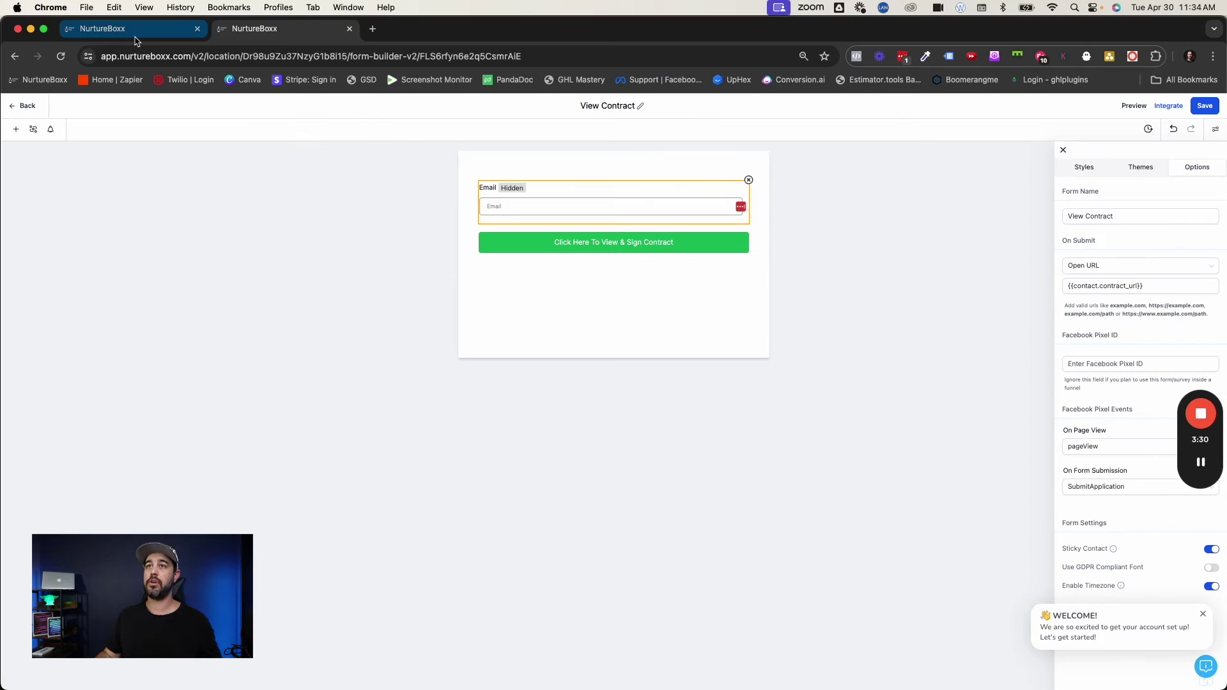
Search Automation > Workflows for 'contract' and open the Contracts folder.
click(25, 106)
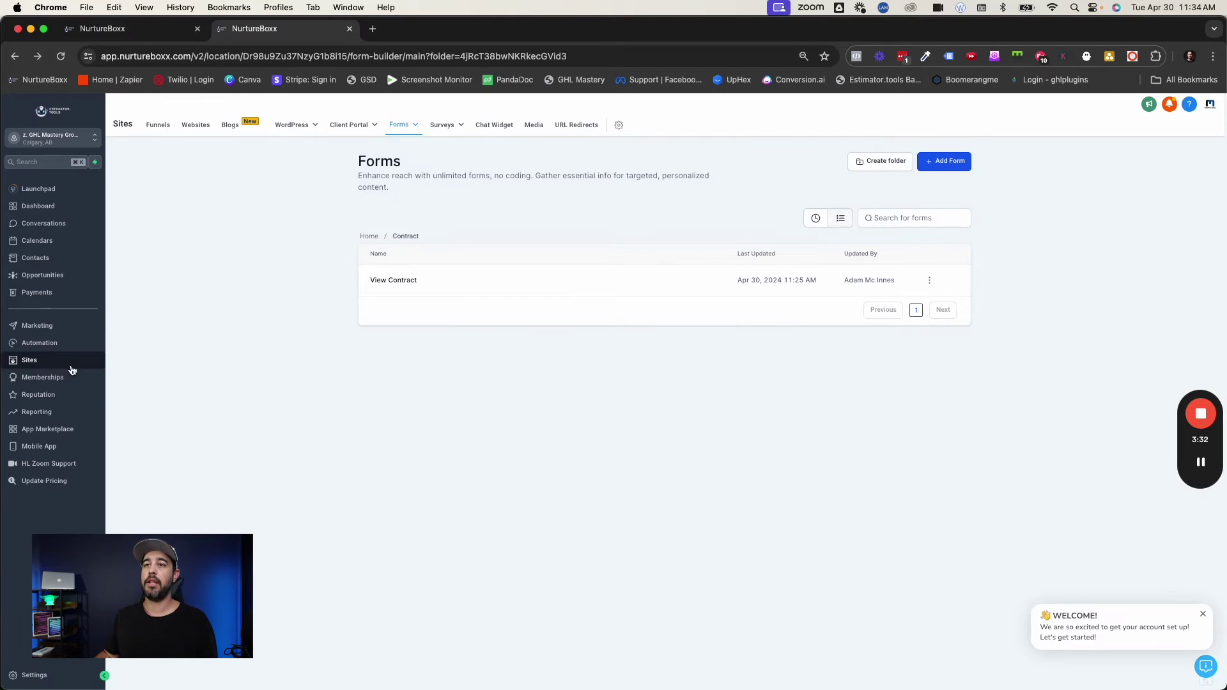
click(45, 343)
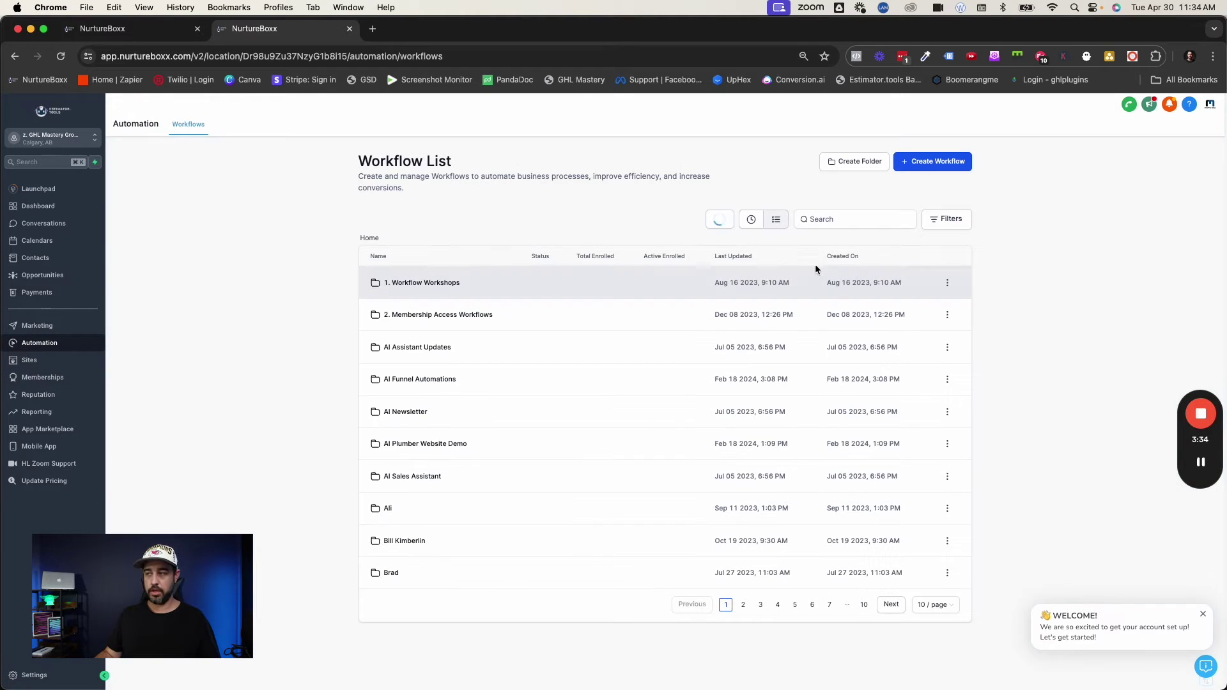
click(831, 219)
text(contact)
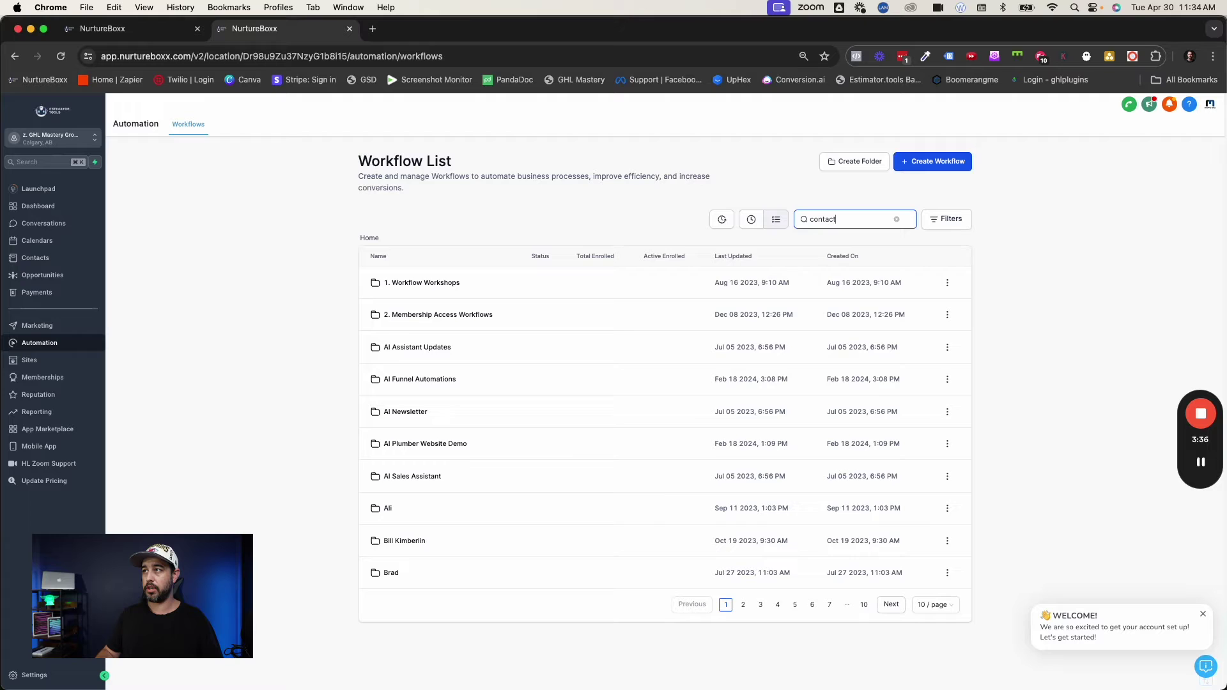
key(BackSpace)
key(BackSpace)
key(BackSpace)
text(ract)
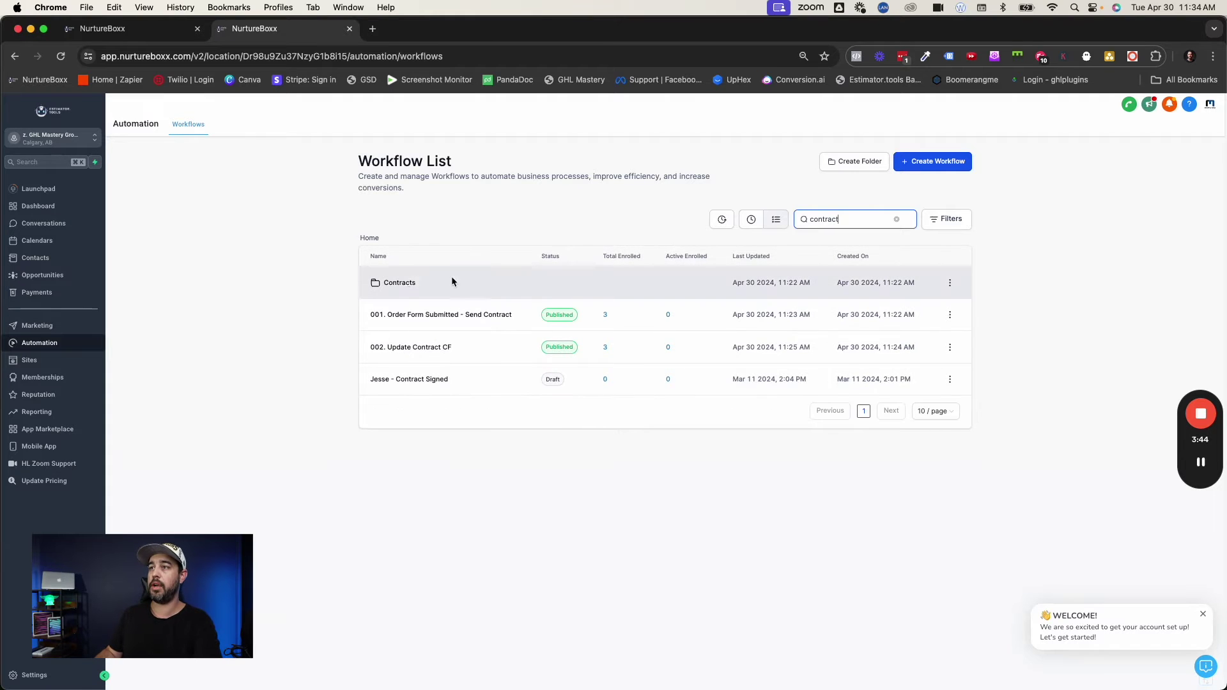
click(393, 283)
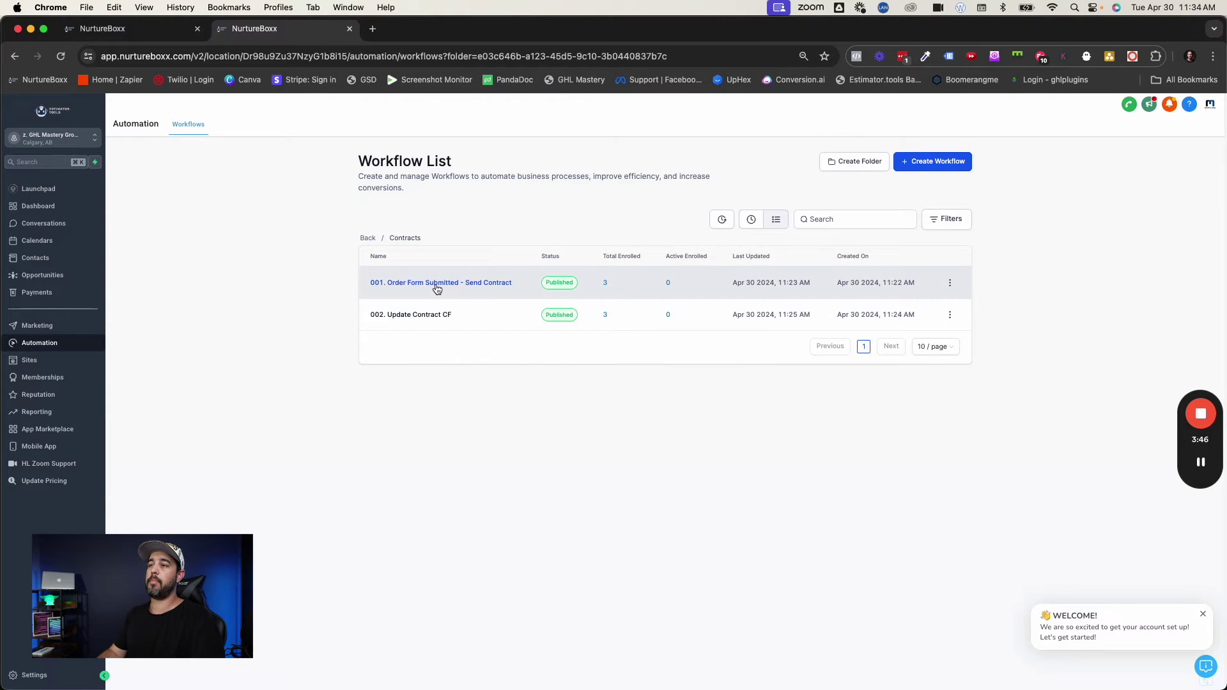
Inspect workflow 001's Order Submitted trigger and Send Documents & Contracts action, then go back.
click(435, 283)
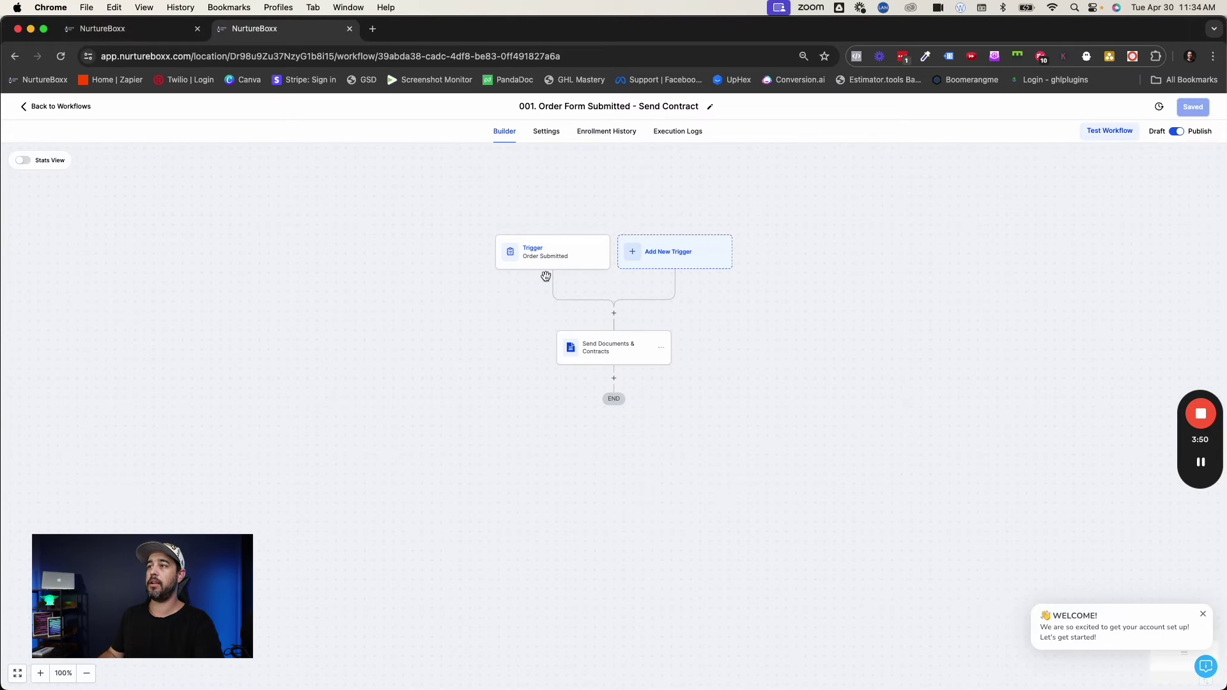
click(549, 261)
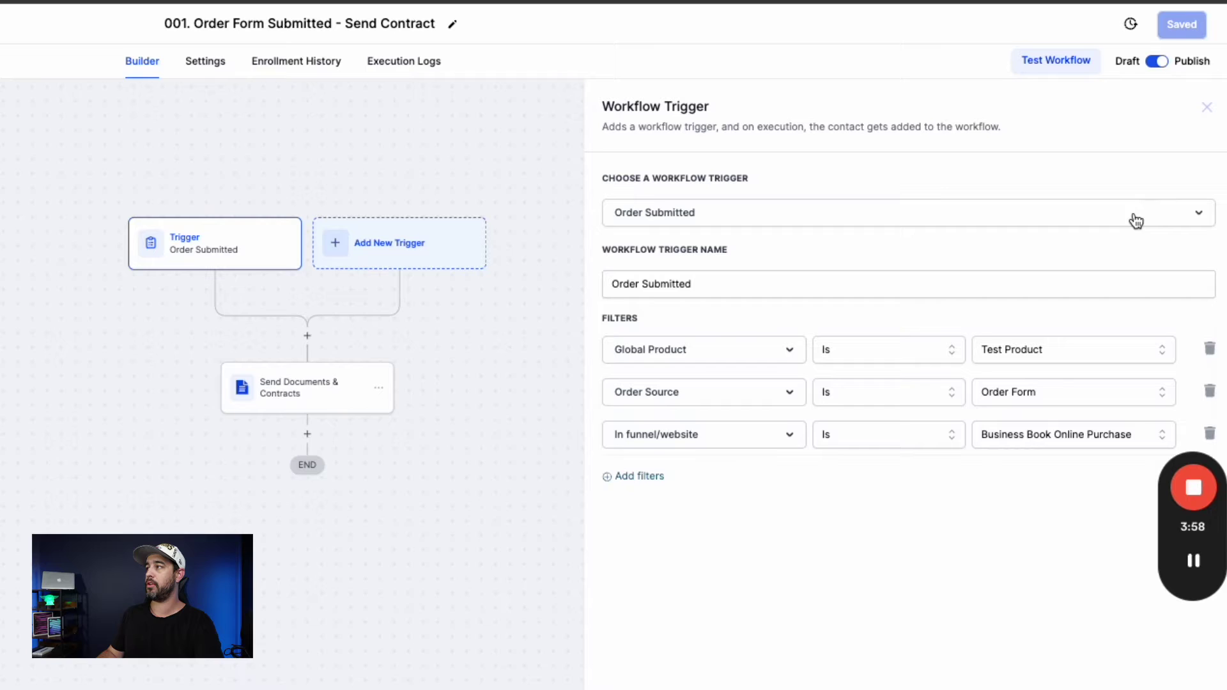
click(1206, 107)
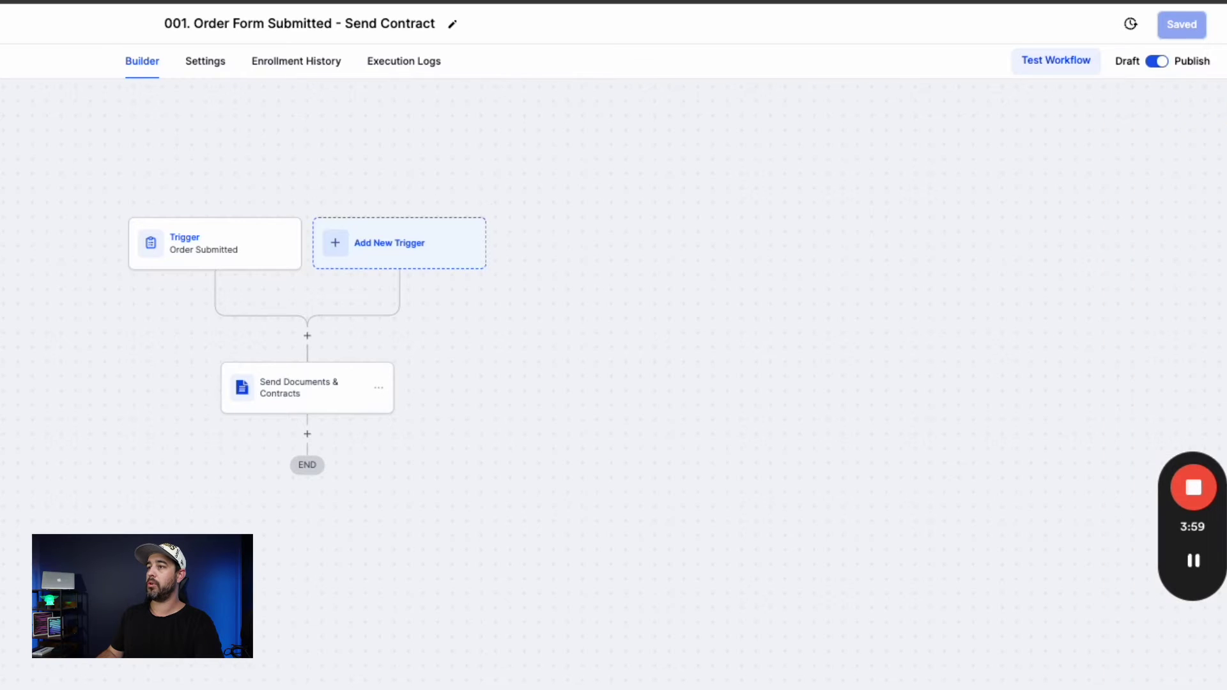
click(326, 384)
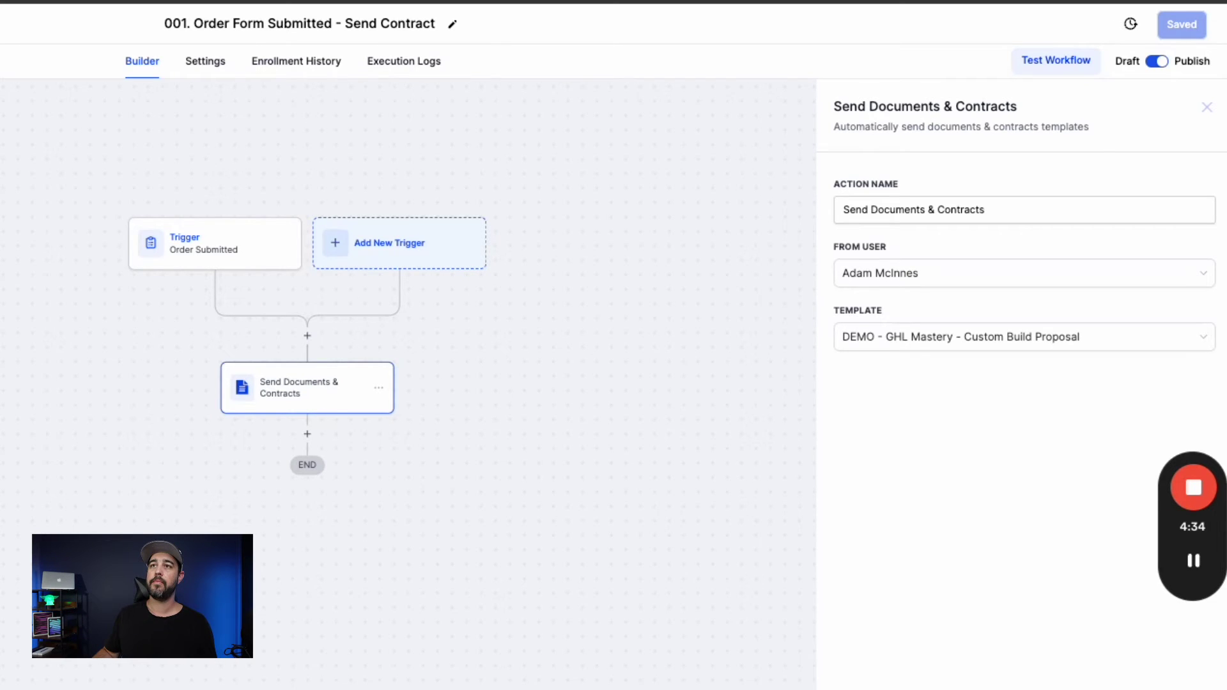
key(super+bracketleft)
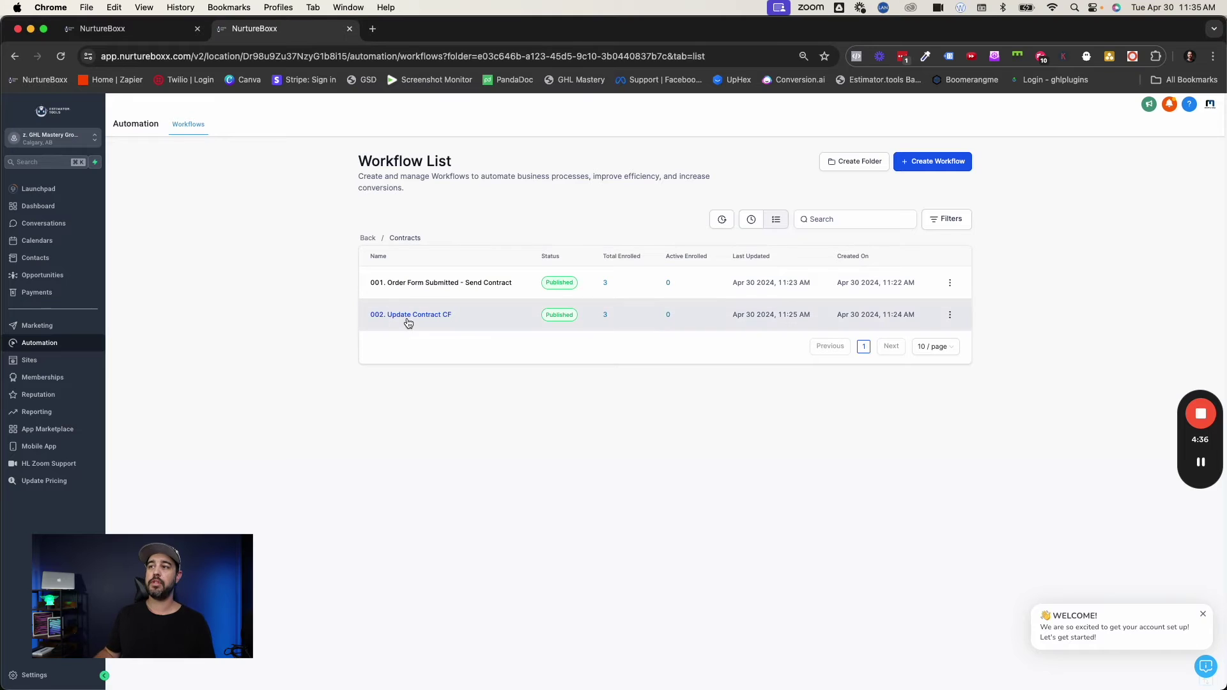
In 002. Update Contract CF, review the Documents & Contracts trigger filters and the {{document.url}} field update.
click(407, 322)
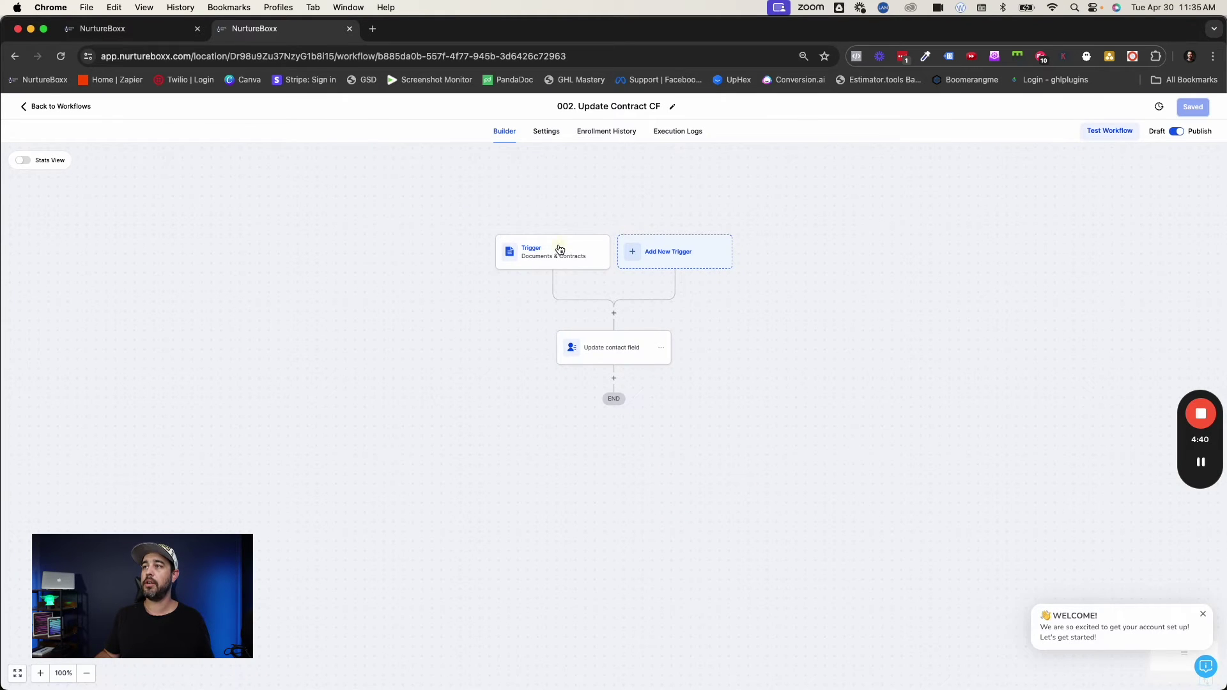
click(560, 250)
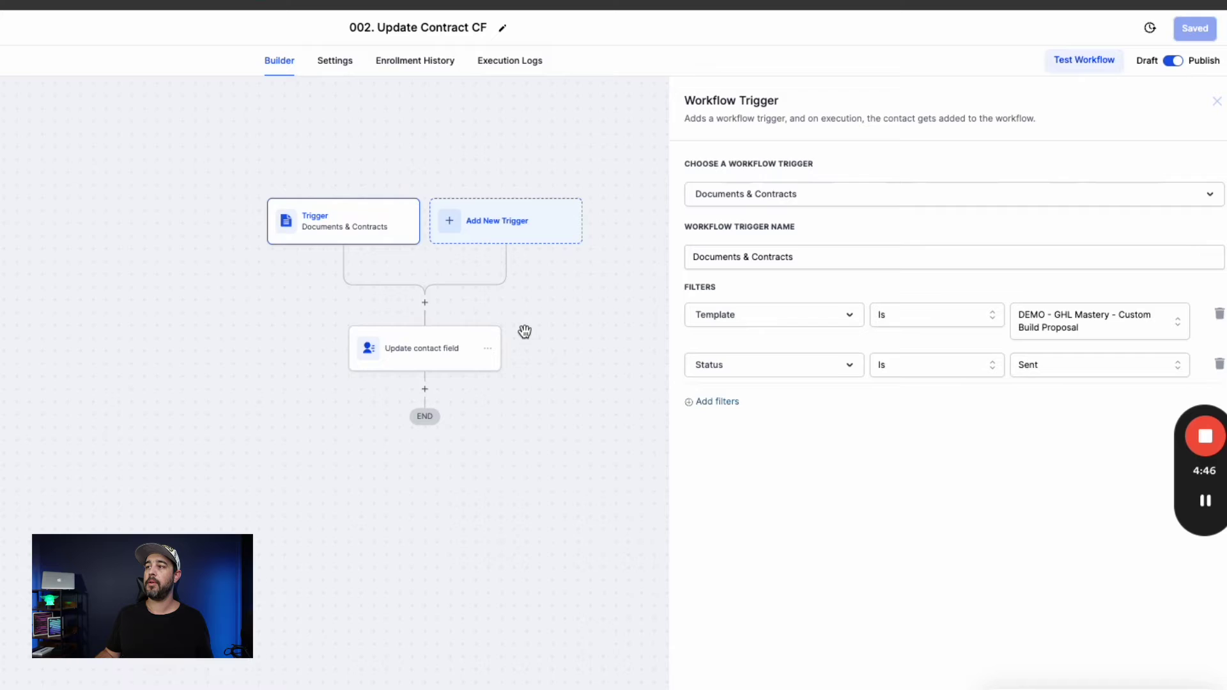
click(442, 345)
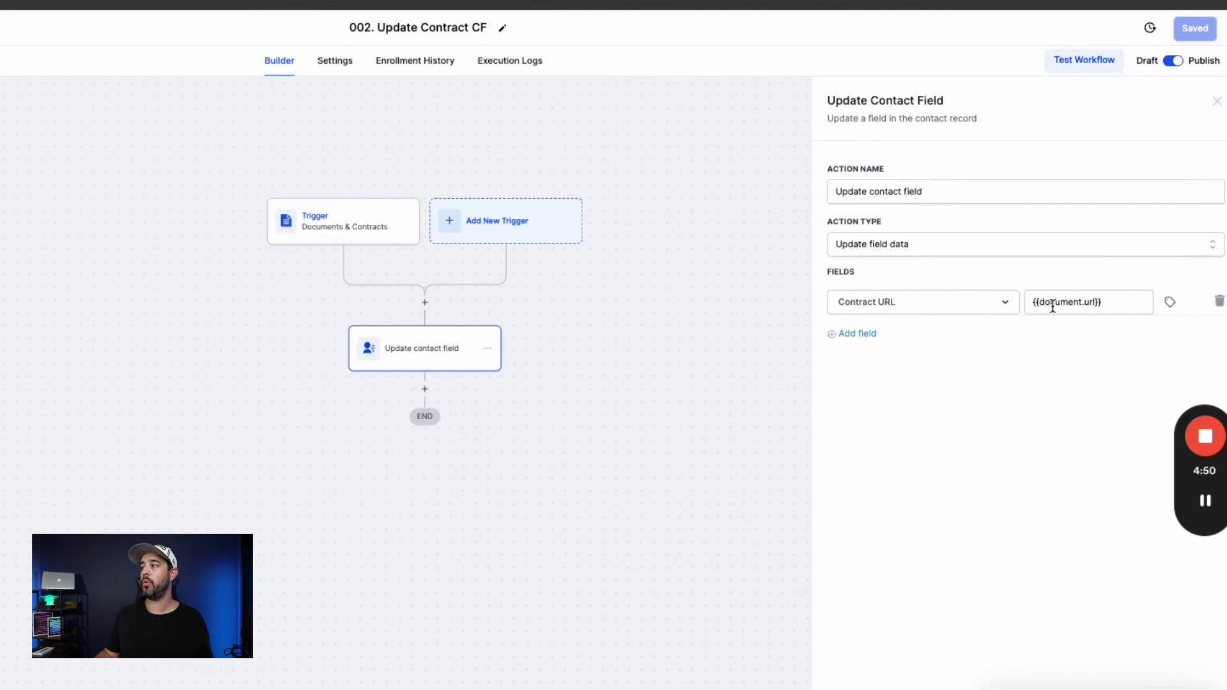
drag(1110, 303, 1027, 298)
click(1030, 410)
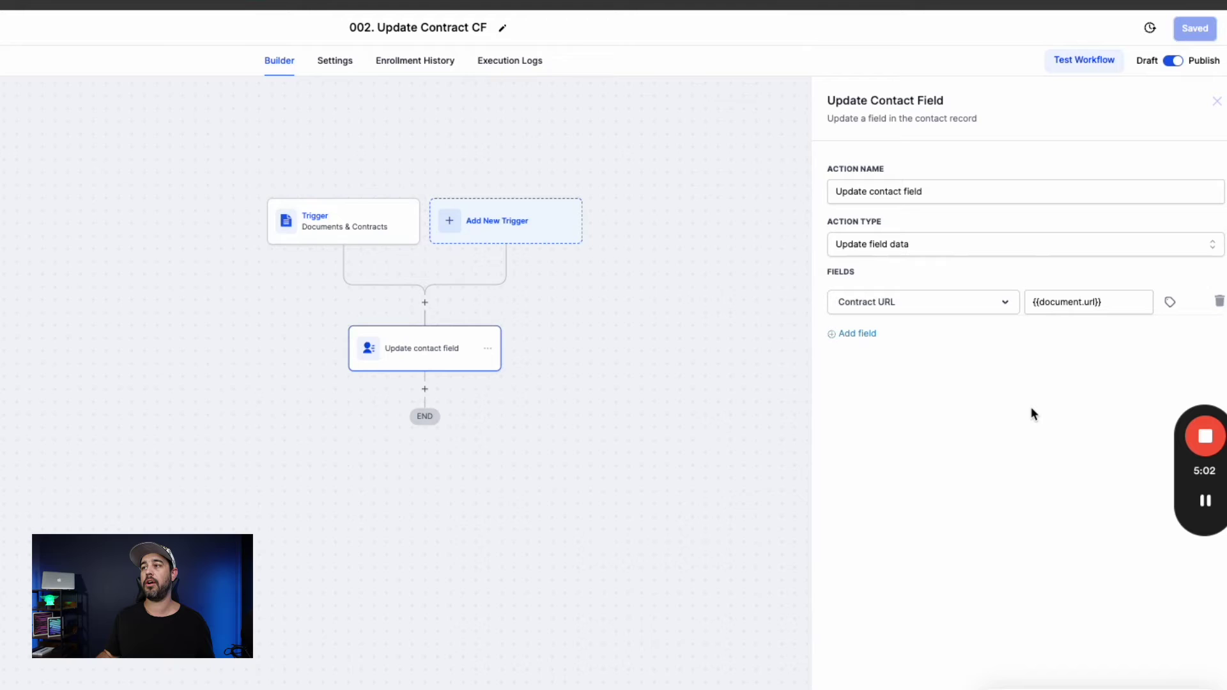
click(354, 223)
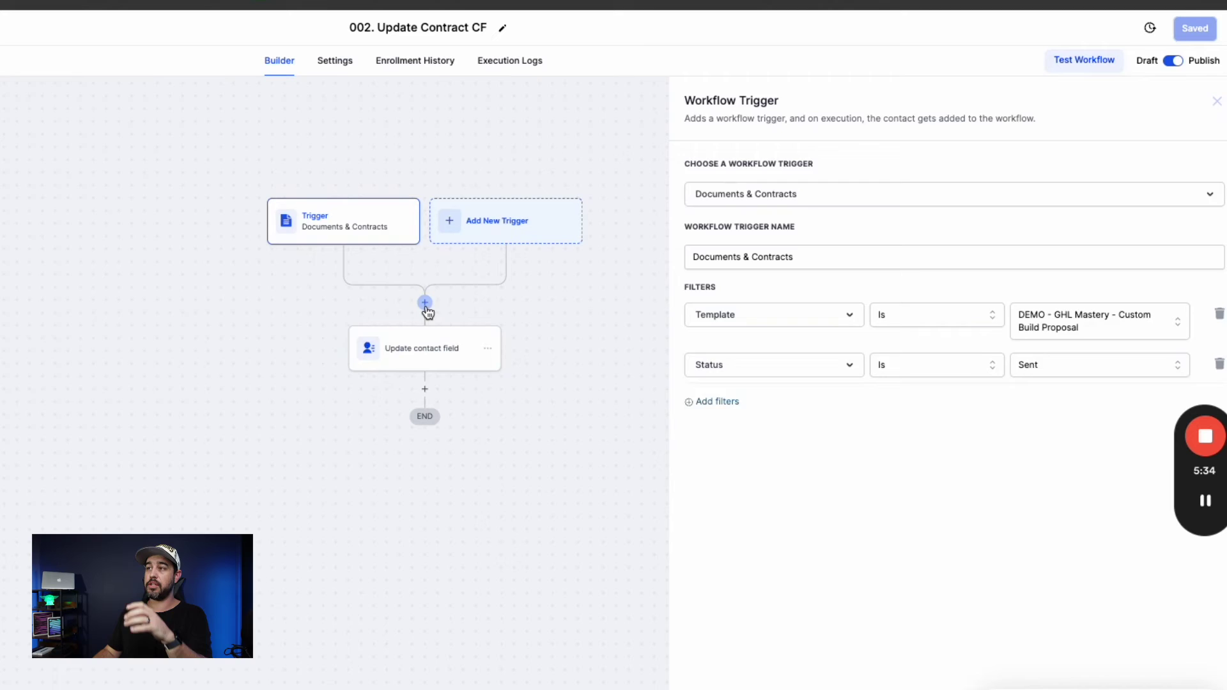
Preview the Docs & Contracts merge fields in a Send SMS step, then discard the step.
click(425, 306)
text(sms)
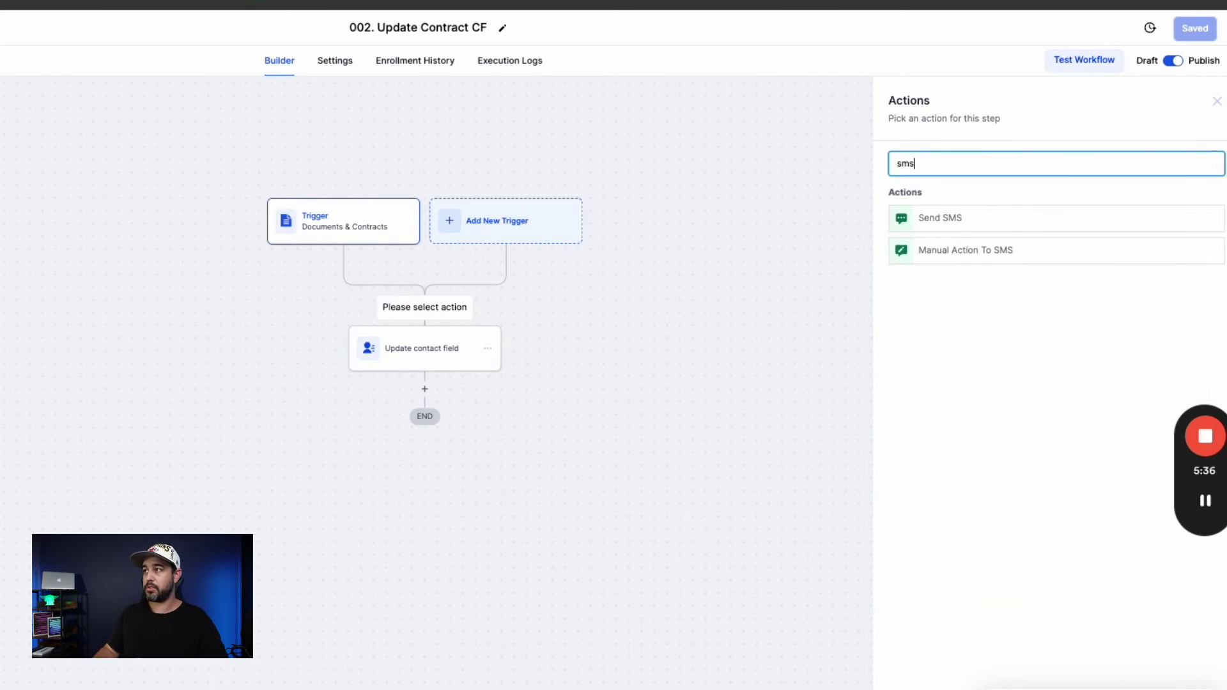
click(951, 217)
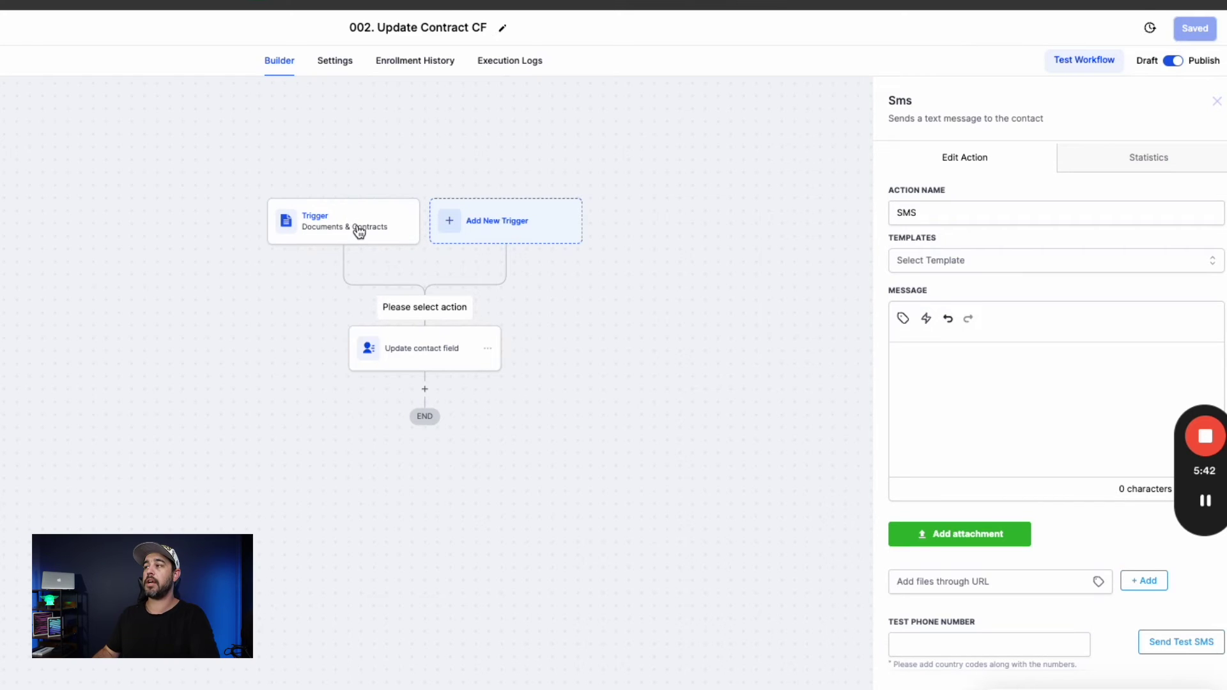
click(920, 371)
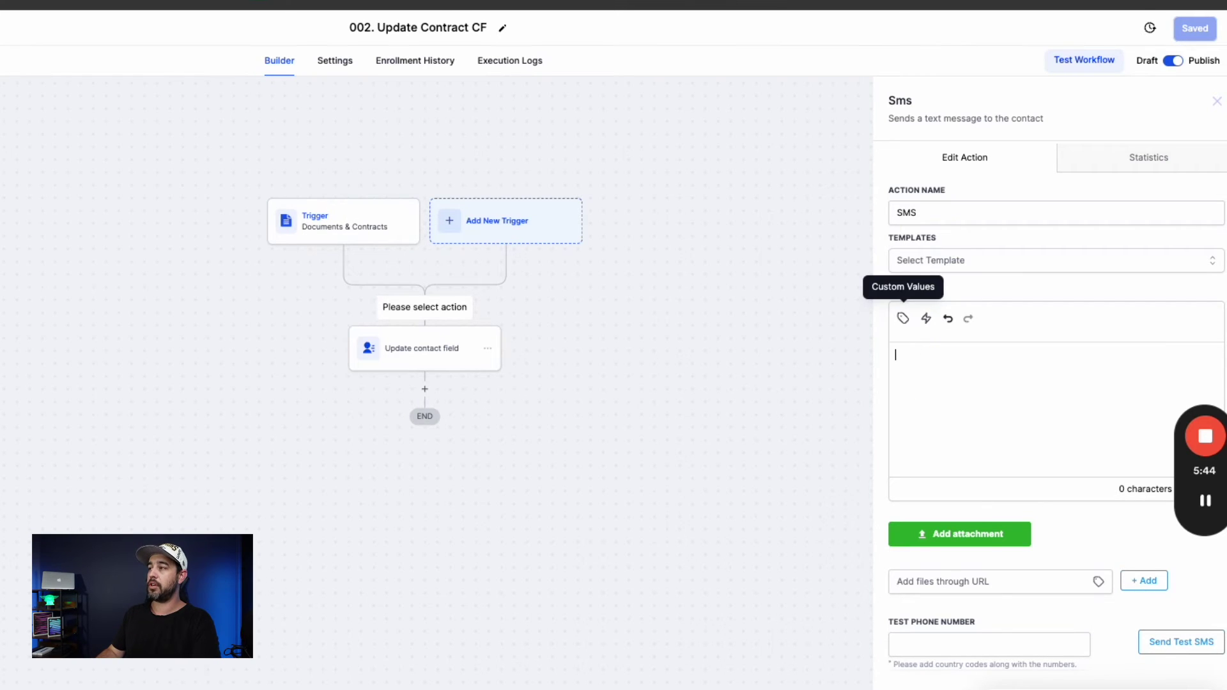
click(903, 319)
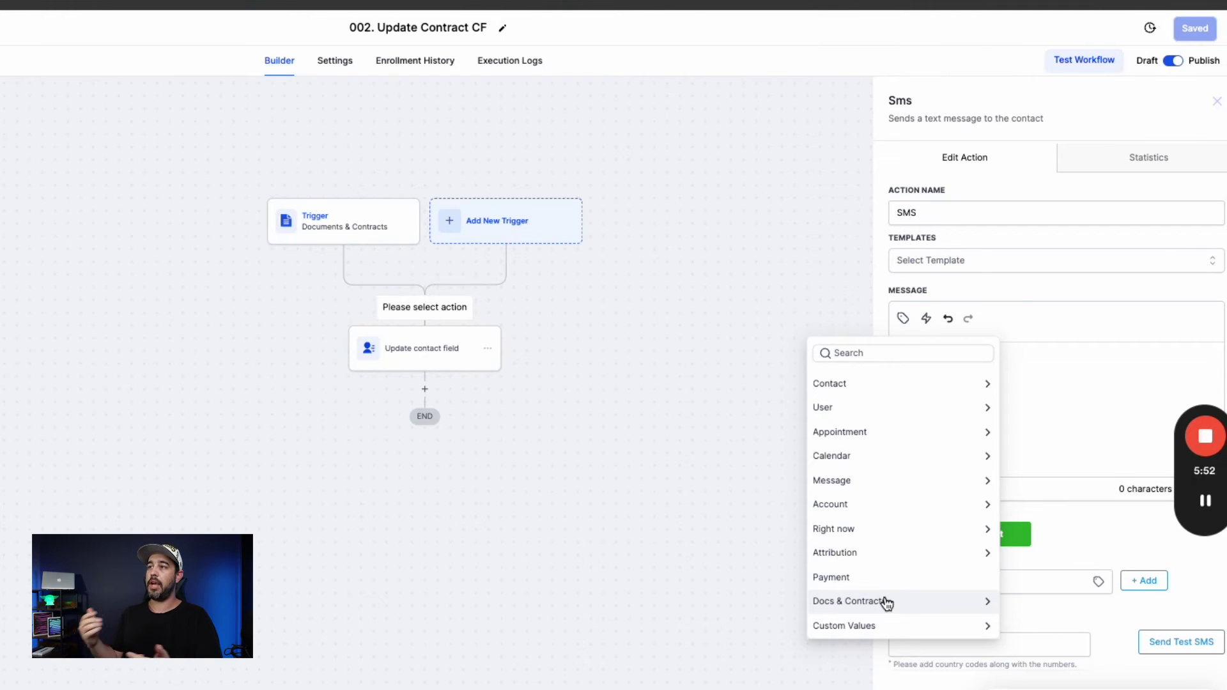
click(886, 602)
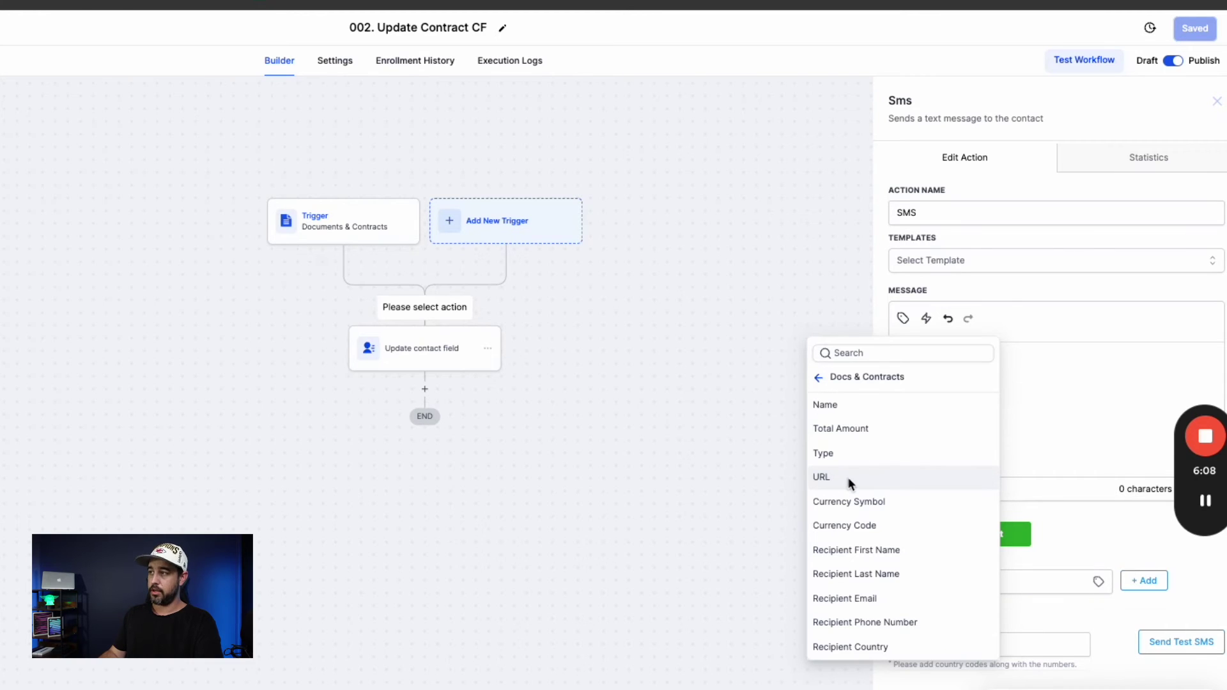
click(769, 471)
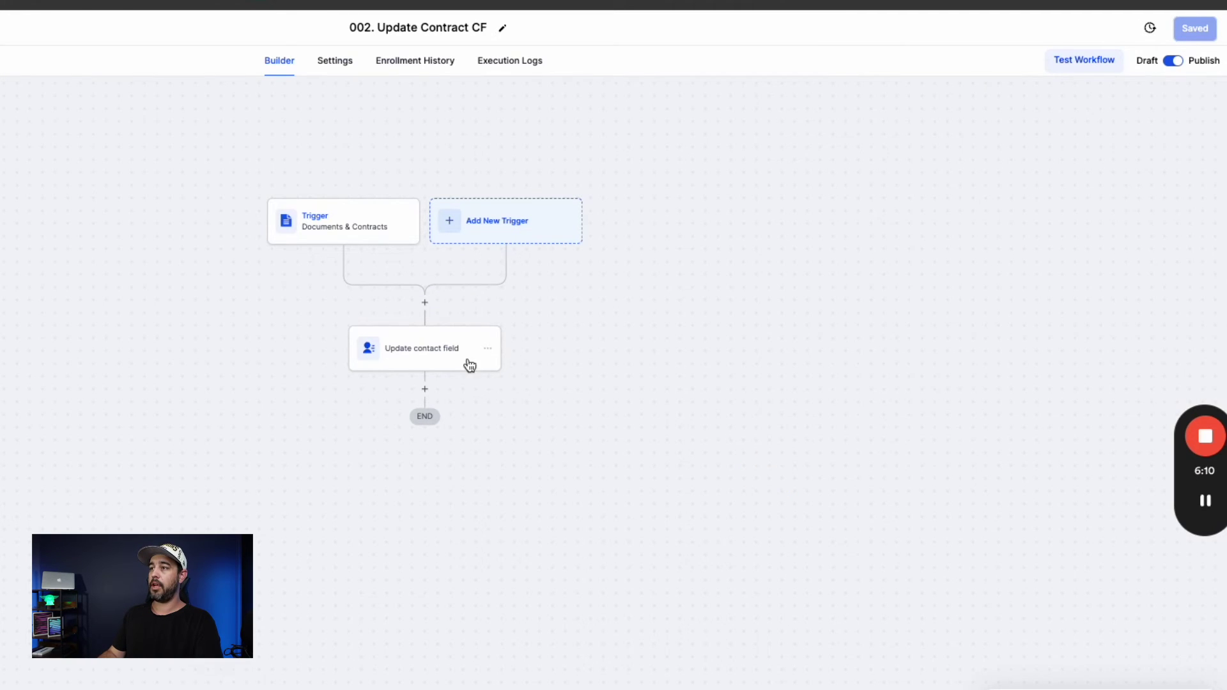
Confirm Update contact field sets Contract URL to {{document.url}}, then switch to the Business Book Online Purchase funnel.
click(420, 339)
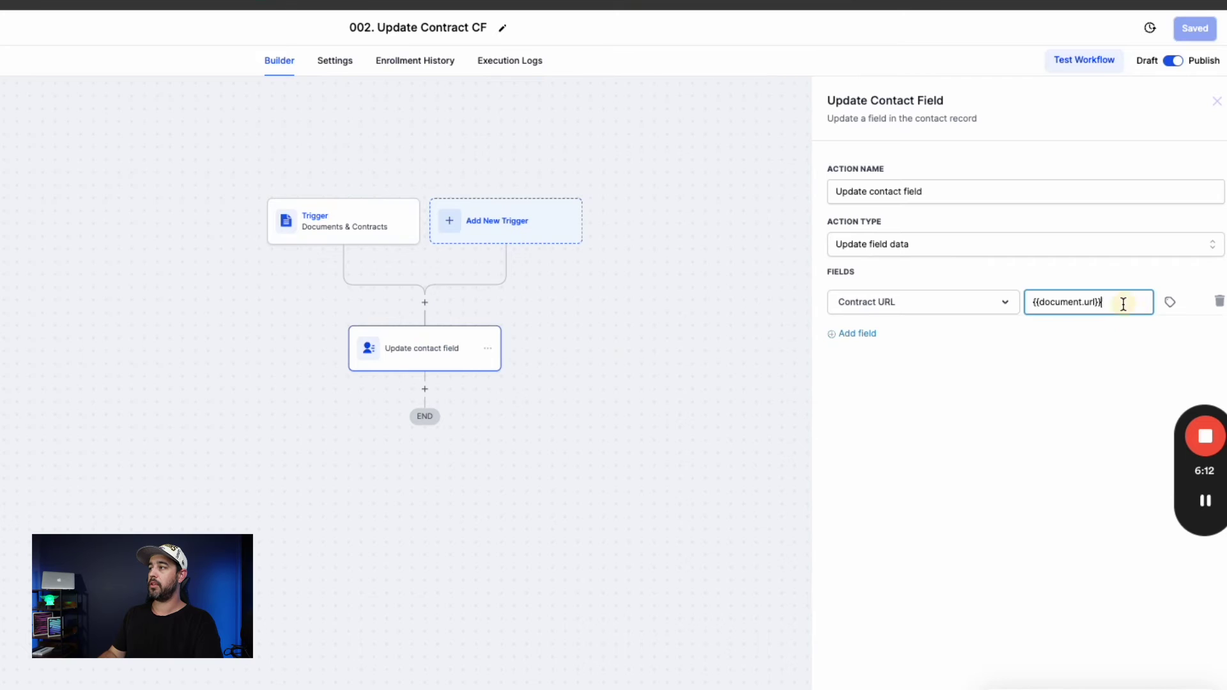
drag(1117, 301, 1025, 301)
click(1021, 408)
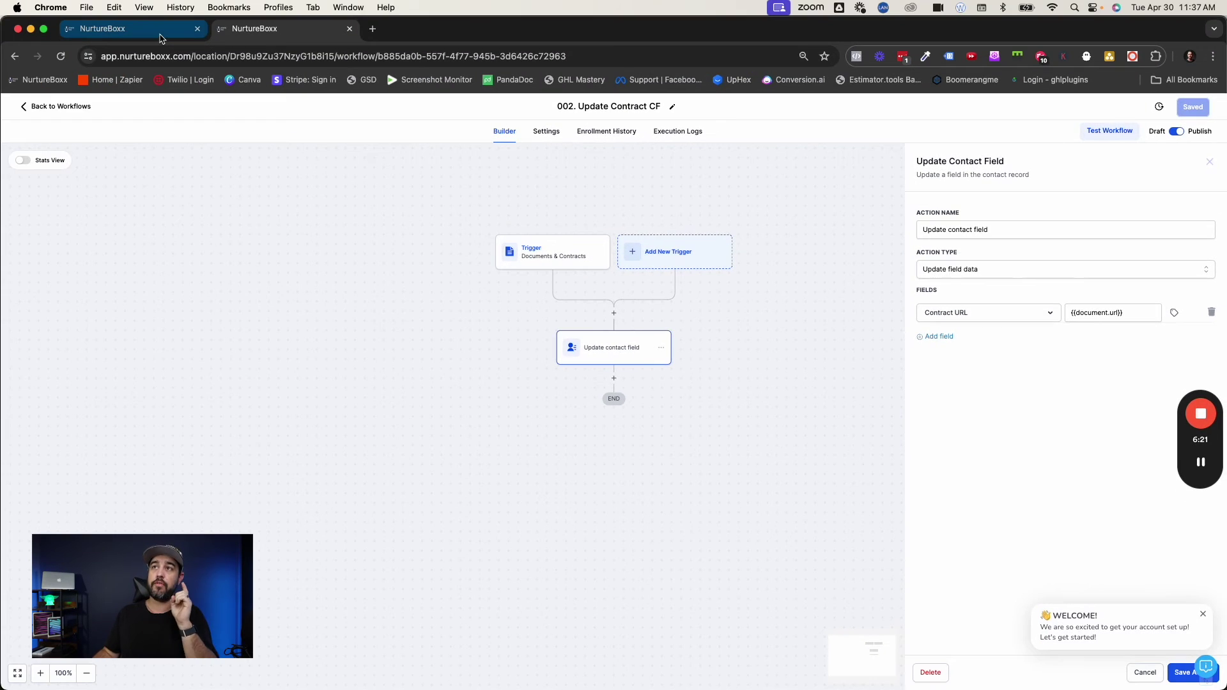
click(160, 35)
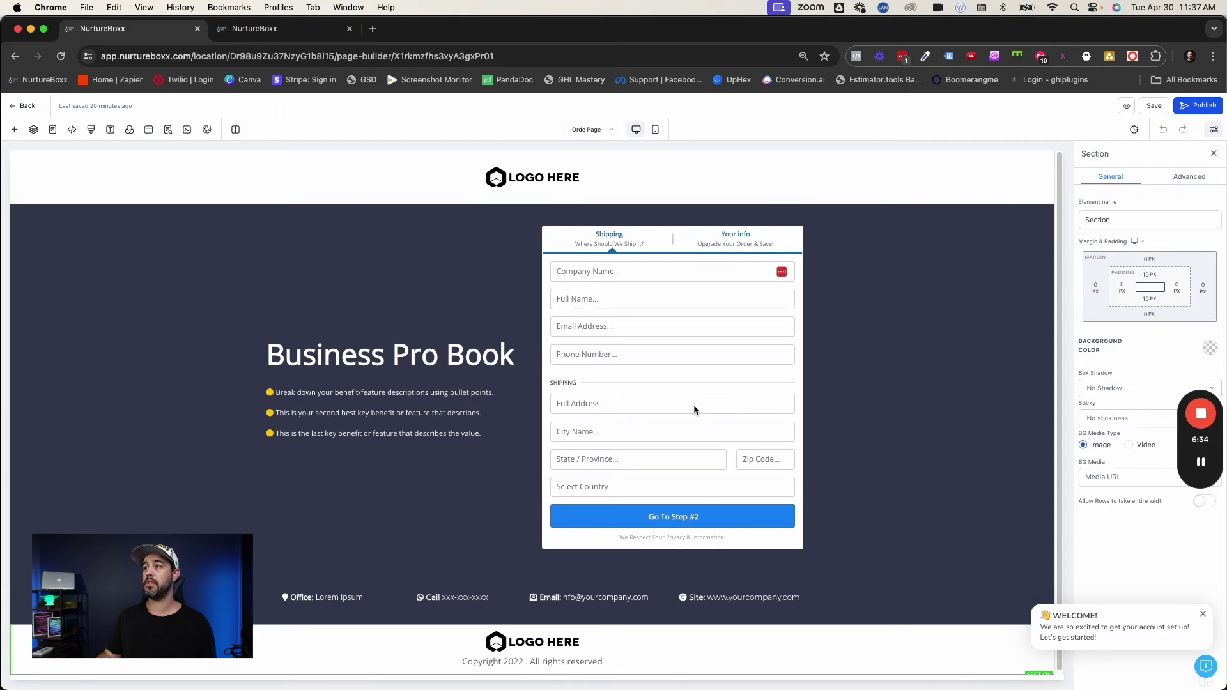
Inspect the Two Step Order form on the order page, then switch to the funnel's Thank You page.
click(680, 380)
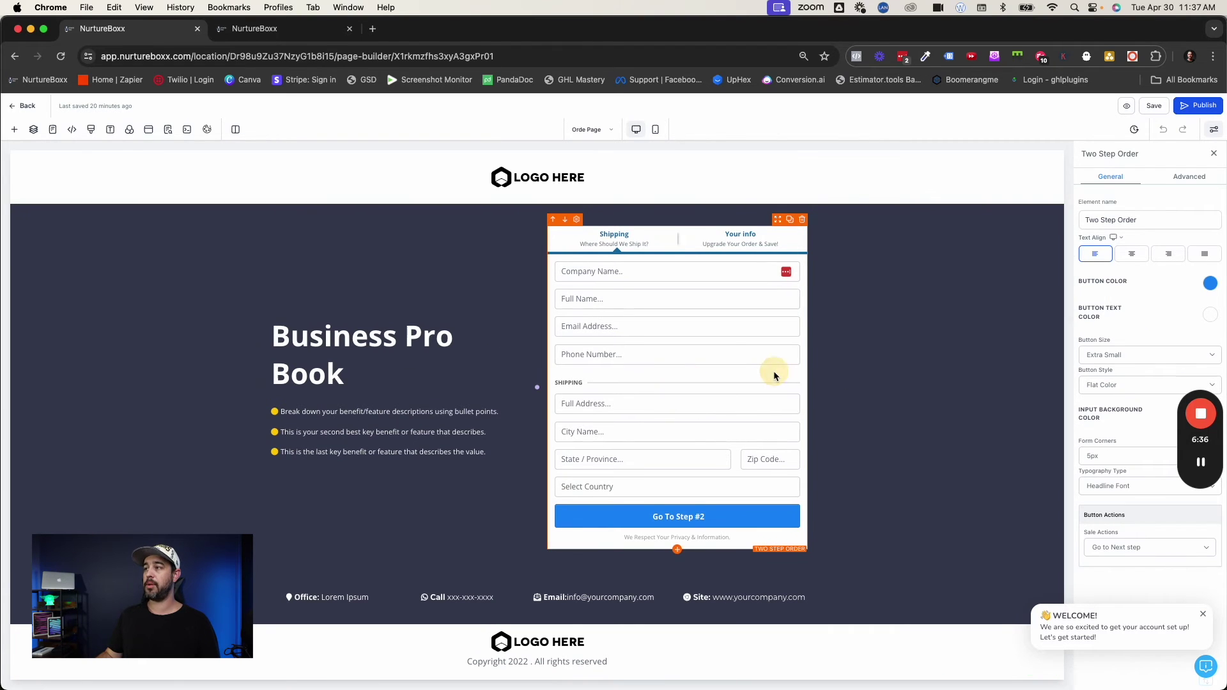
click(850, 378)
click(784, 390)
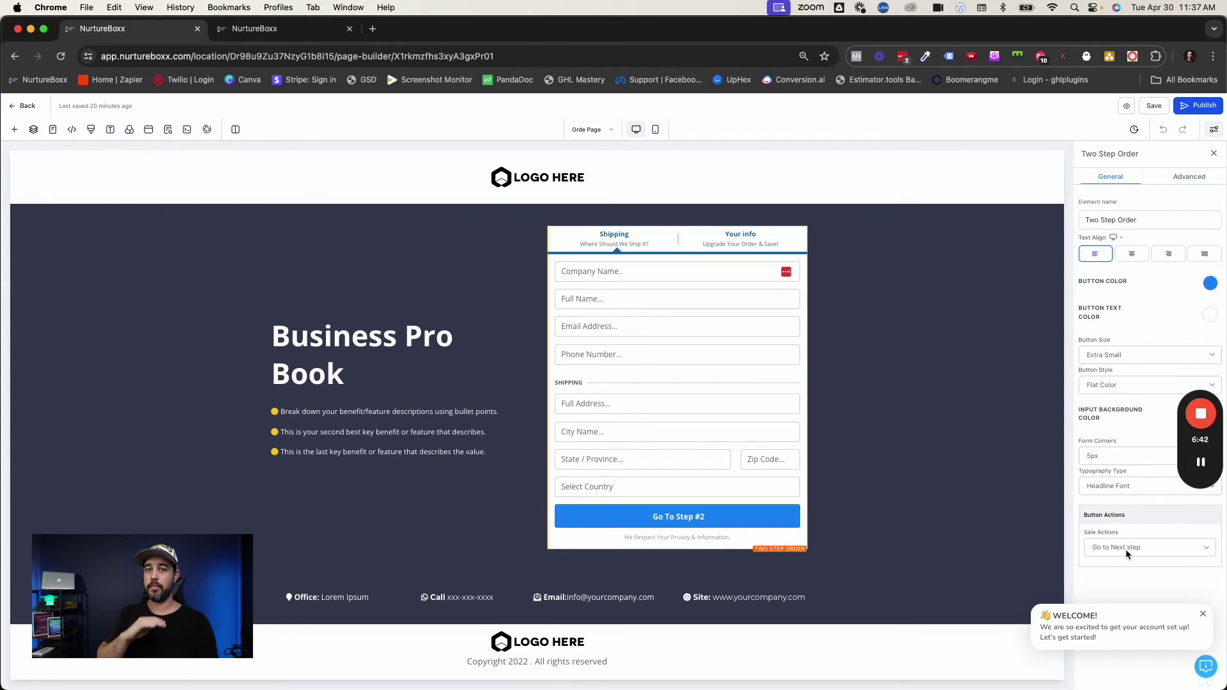
click(596, 132)
click(77, 240)
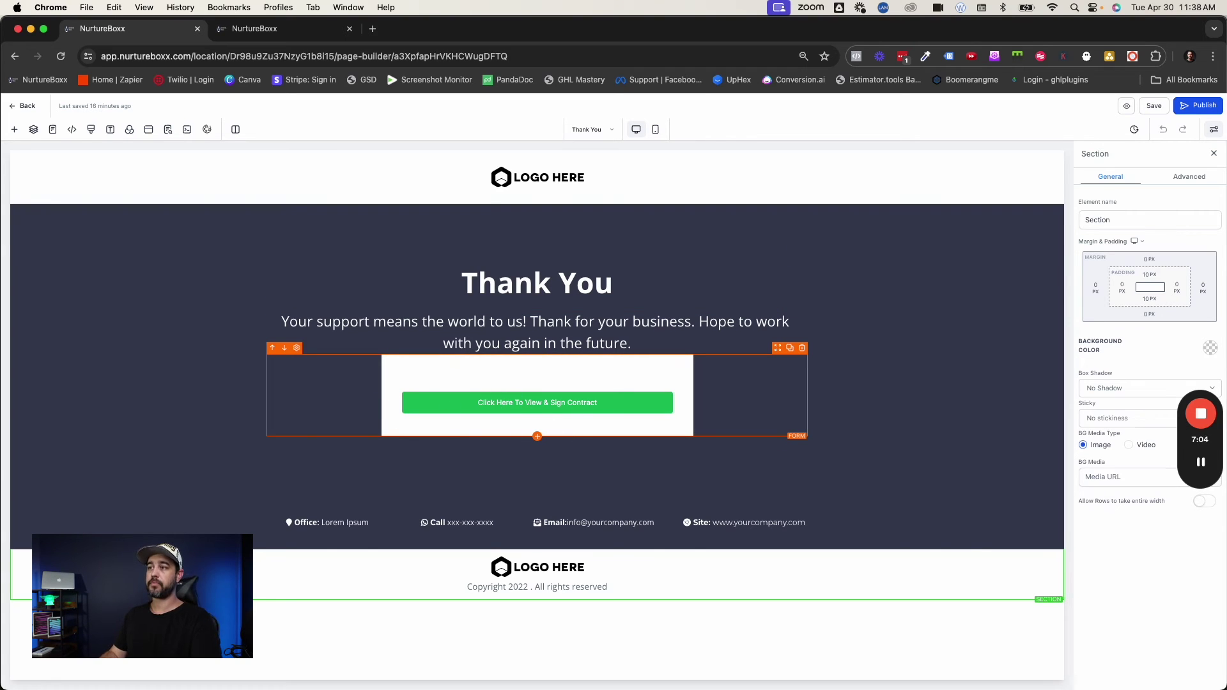
Select the Thank You page form to confirm it embeds 'View Contract' and uses the form's redirect action.
click(649, 385)
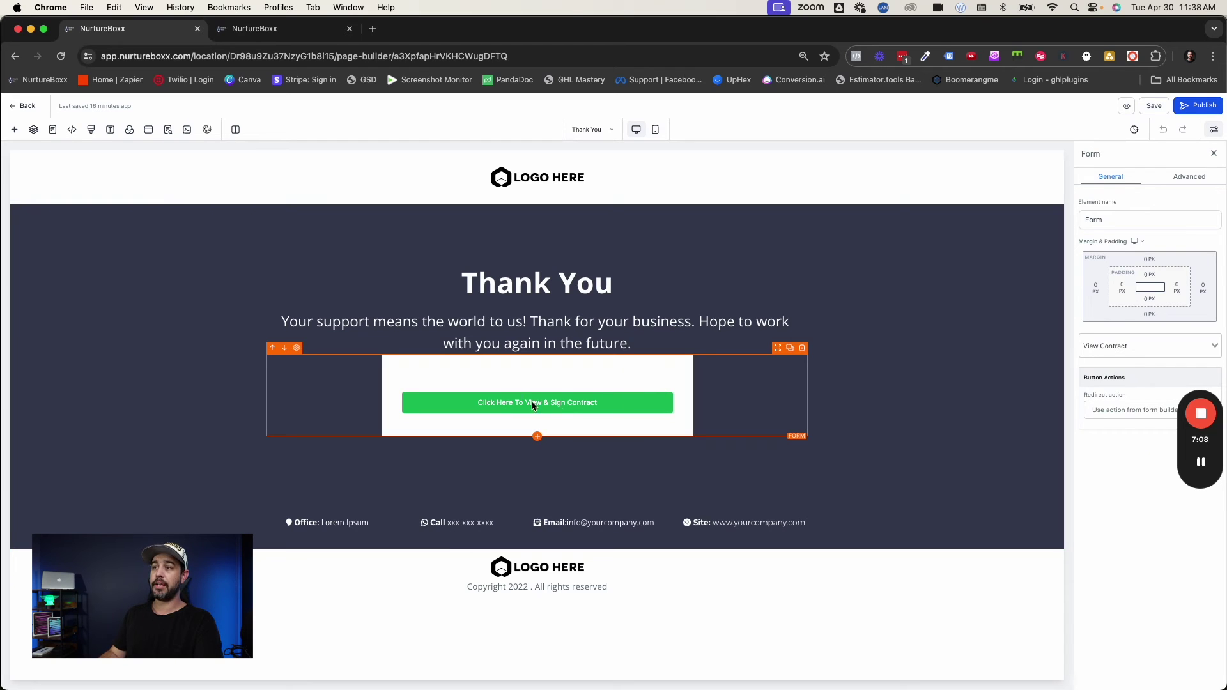